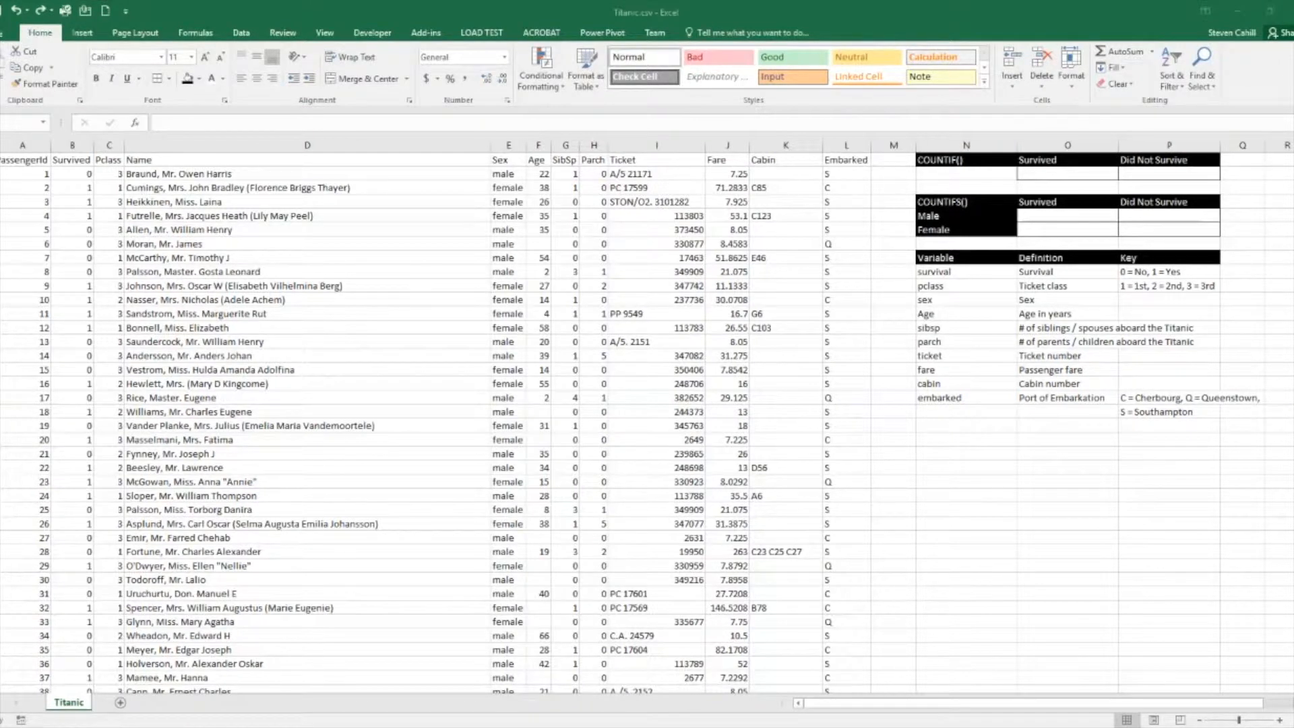
Format the Titanic passenger data as a table with headers, using the first light table style.
{"action": "left_click", "coordinate": [222, 328]}
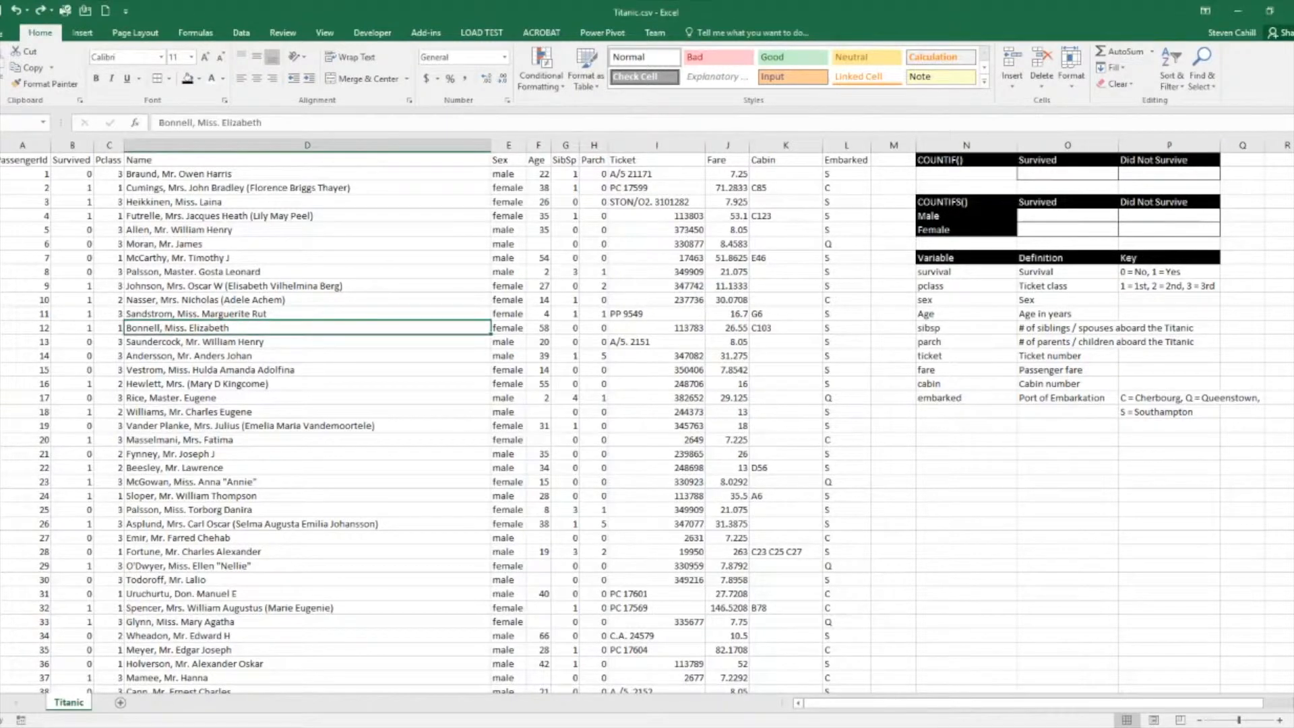
{"action": "left_click", "coordinate": [586, 68]}
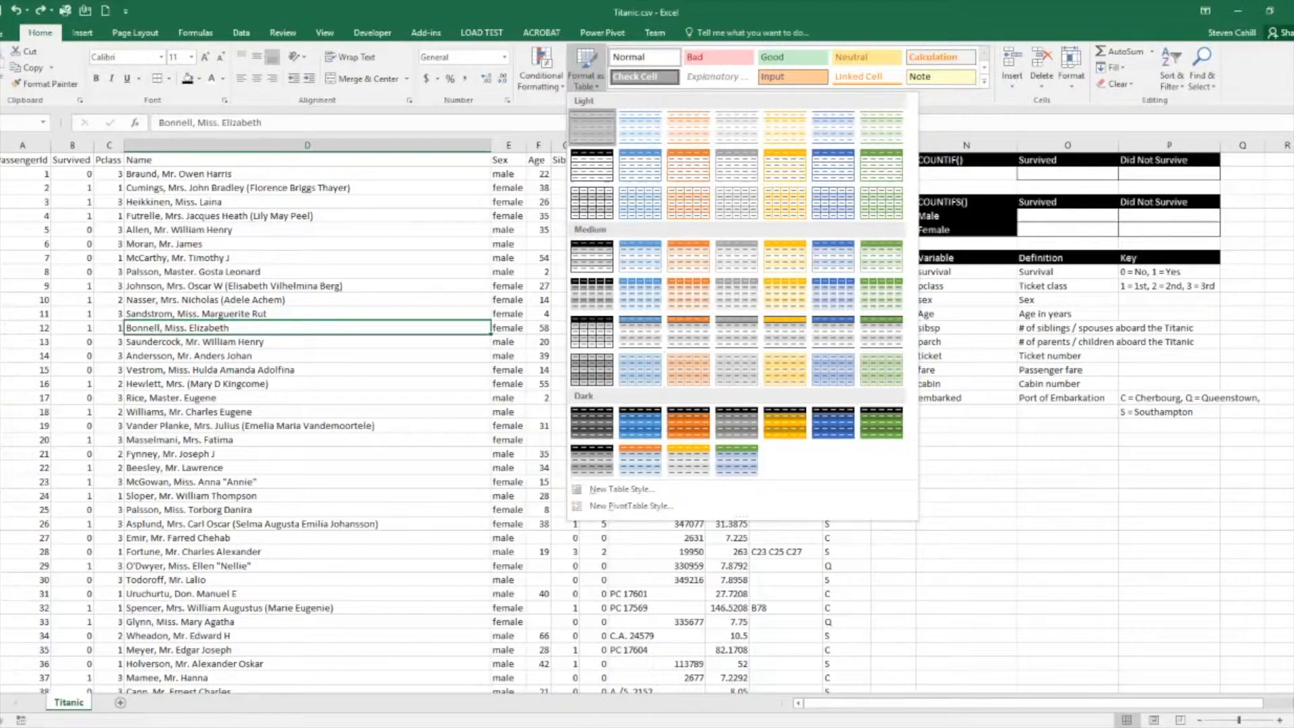
{"action": "left_click", "coordinate": [592, 127]}
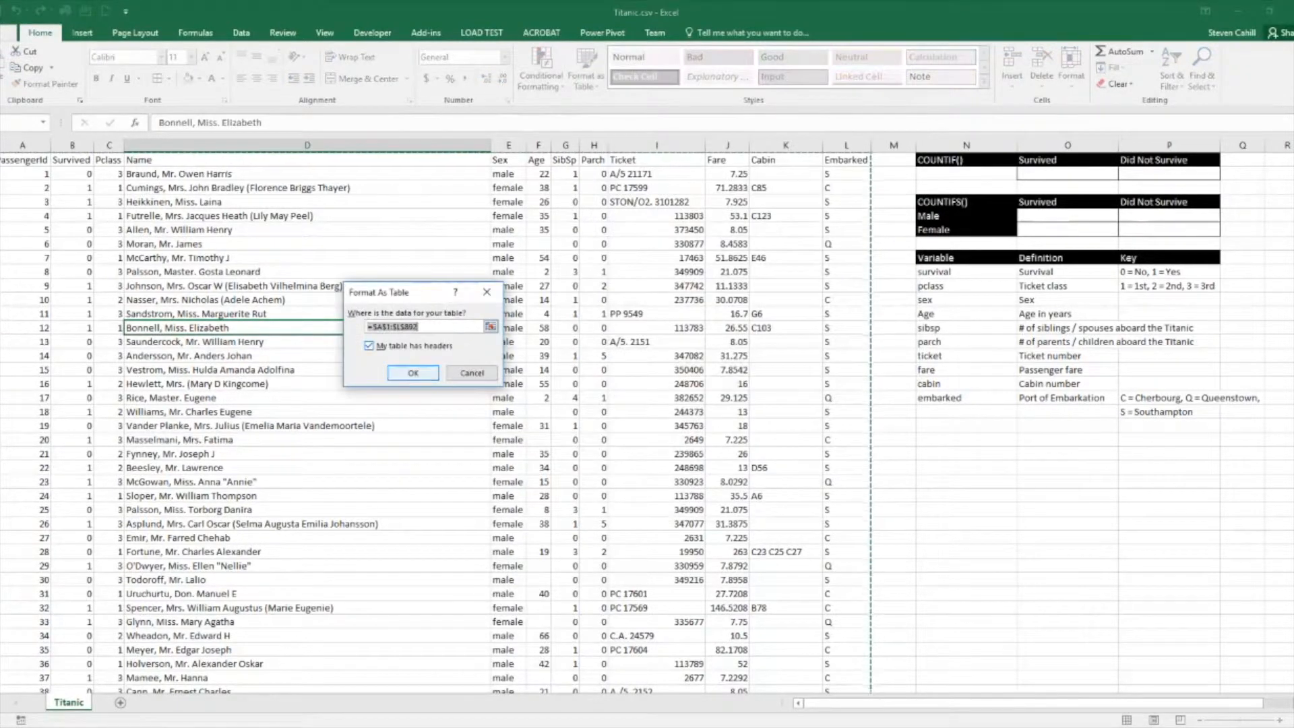
{"action": "key", "text": "Return"}
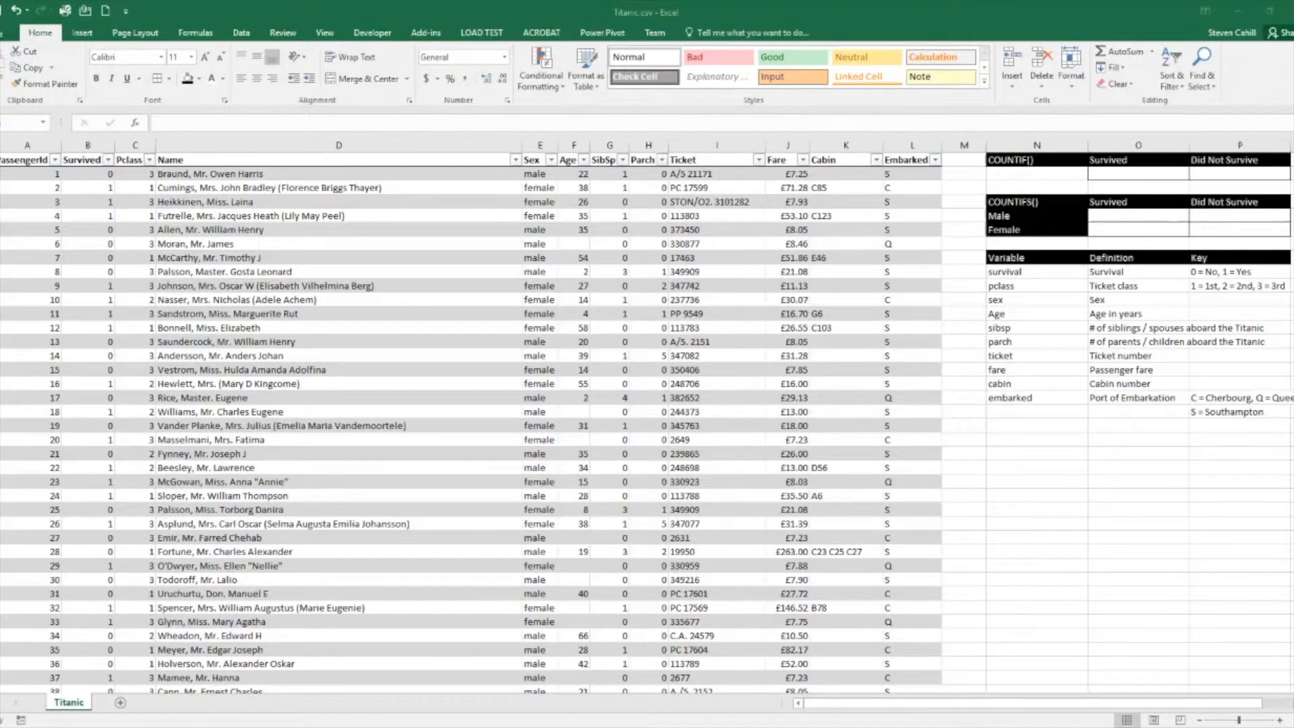
Enter =COUNTIF(_TITANIC_DATA[Survived],1) in the Survived cell of the COUNTIF() summary.
{"action": "left_click", "coordinate": [1138, 216]}
{"action": "left_click", "coordinate": [1139, 174]}
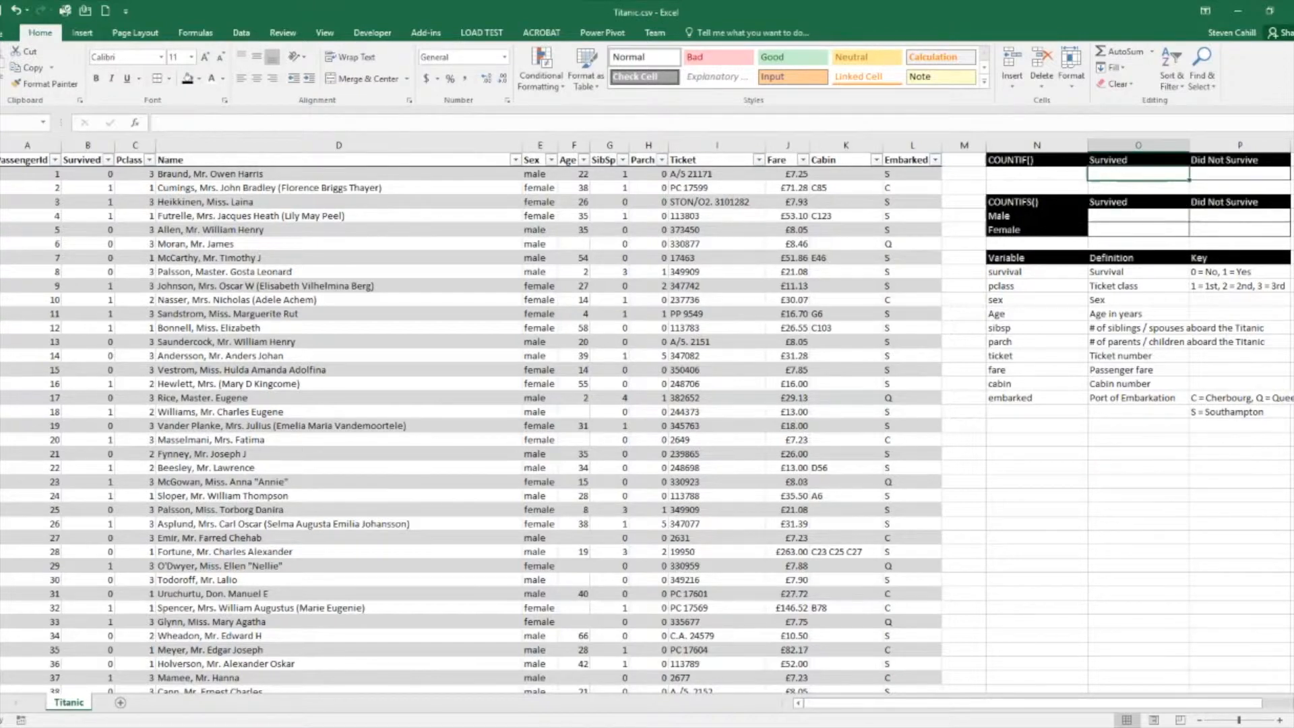
{"action": "type", "text": "="}
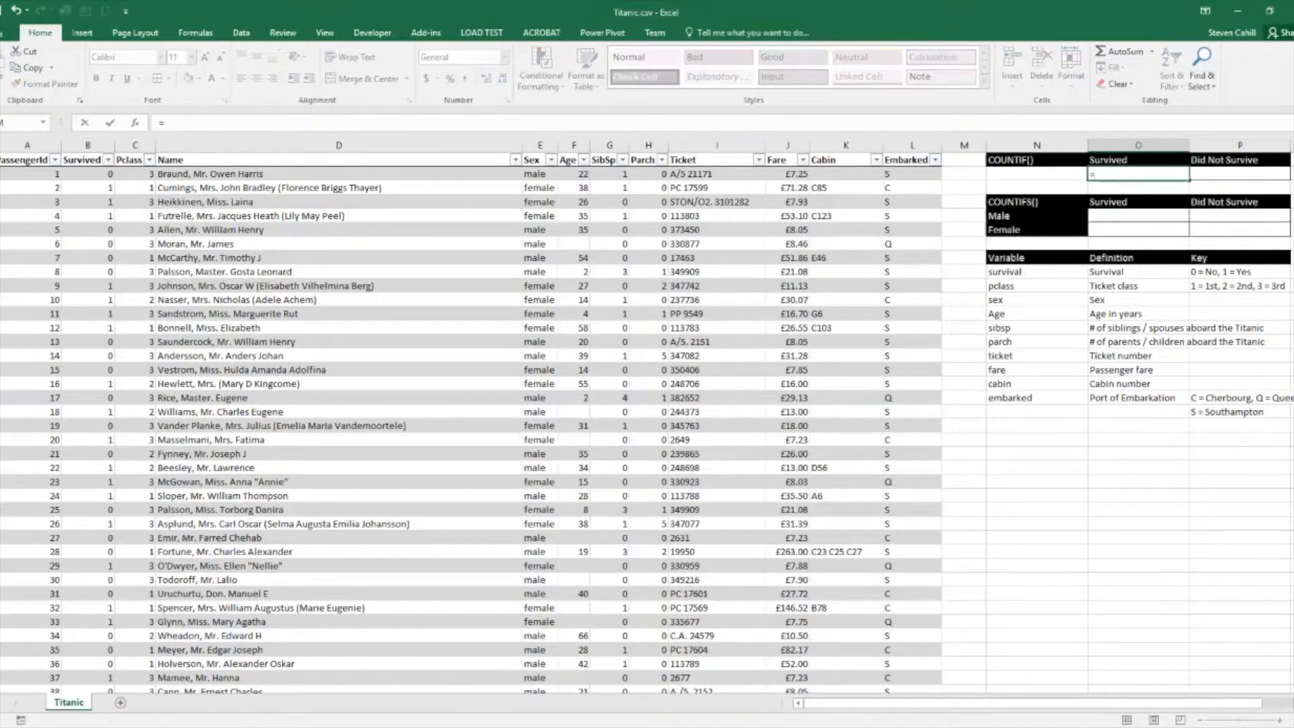
{"action": "type", "text": "COUNTIF"}
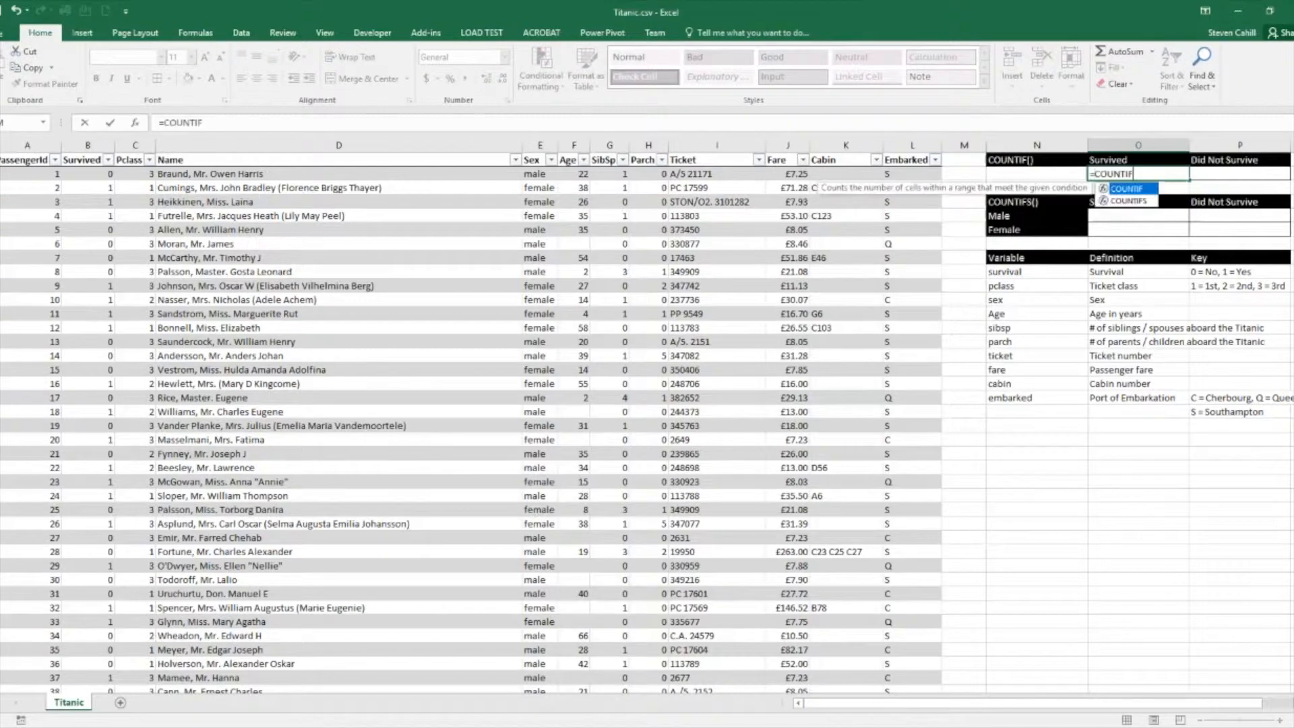
{"action": "type", "text": "("}
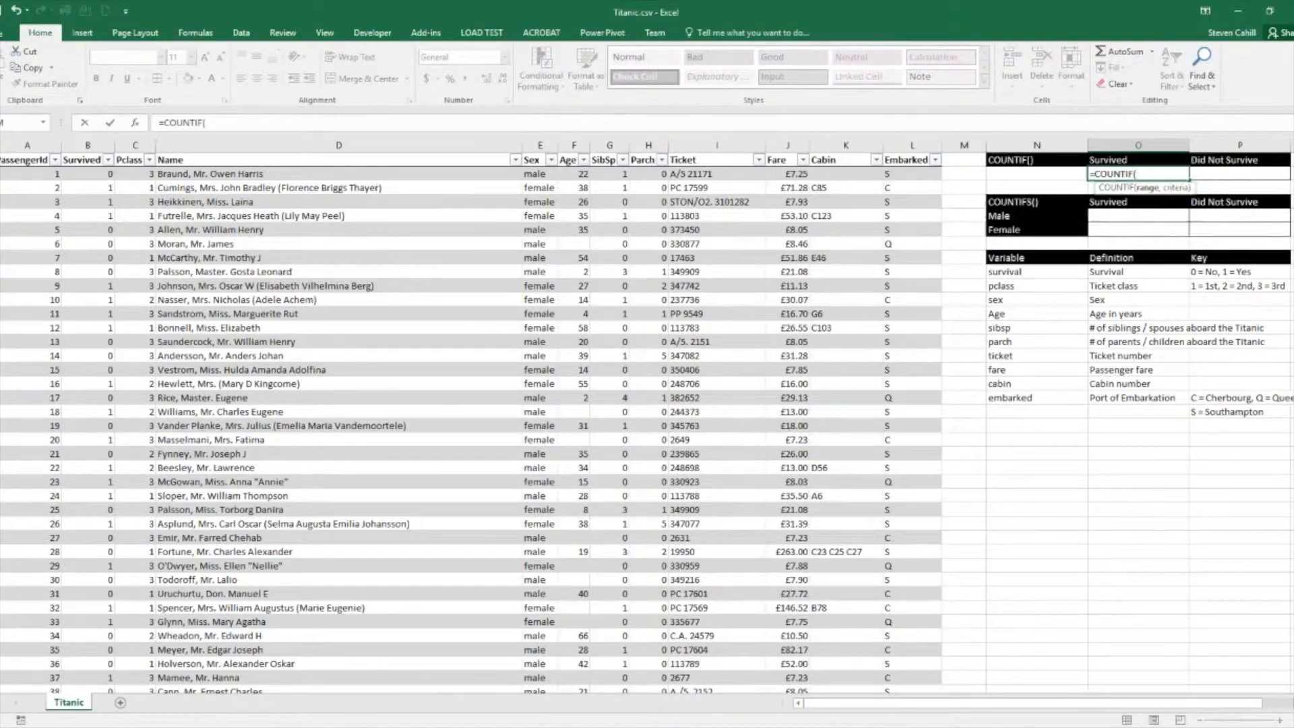
{"action": "left_click", "coordinate": [88, 155]}
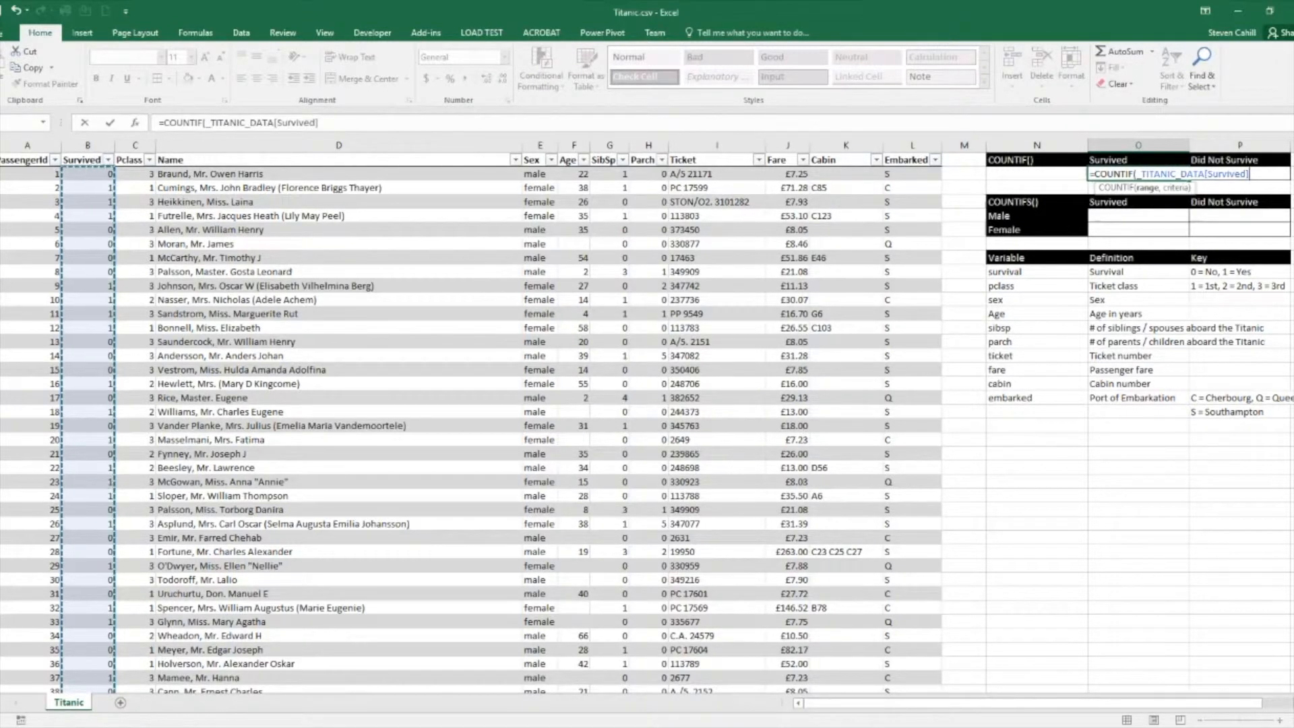
{"action": "type", "text": ",1"}
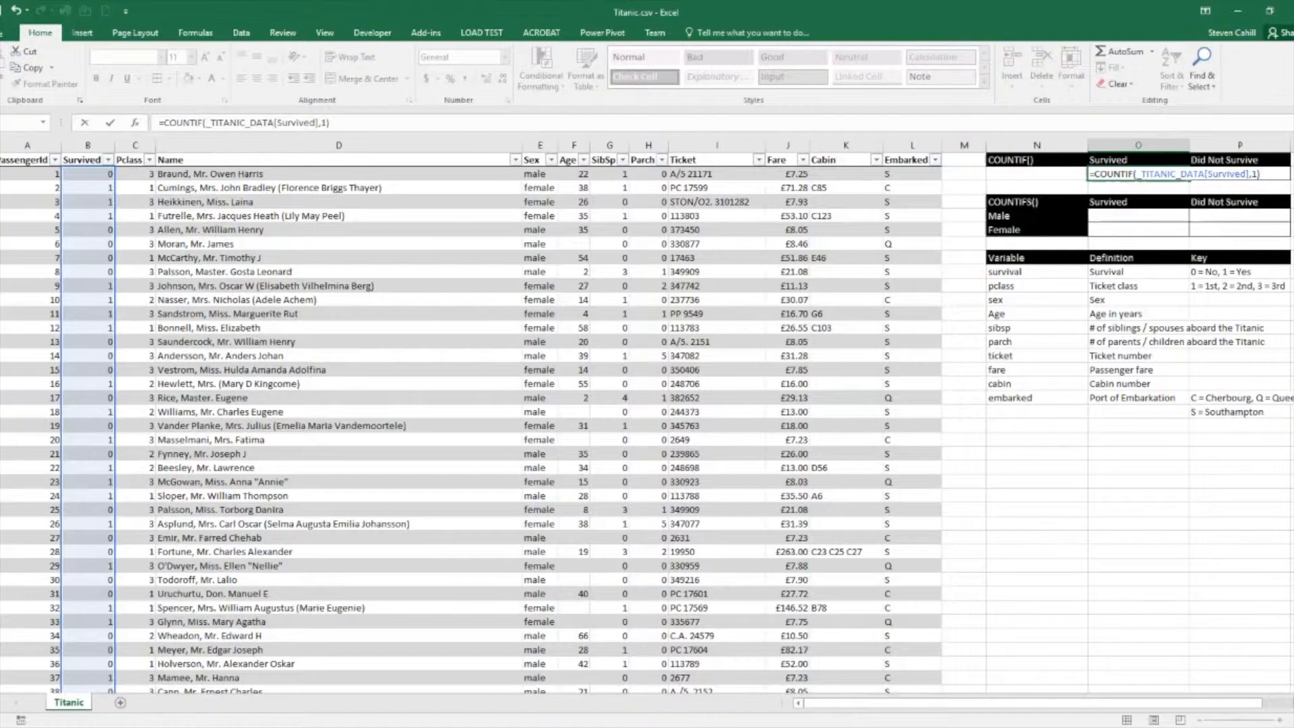
{"action": "key", "text": "Return"}
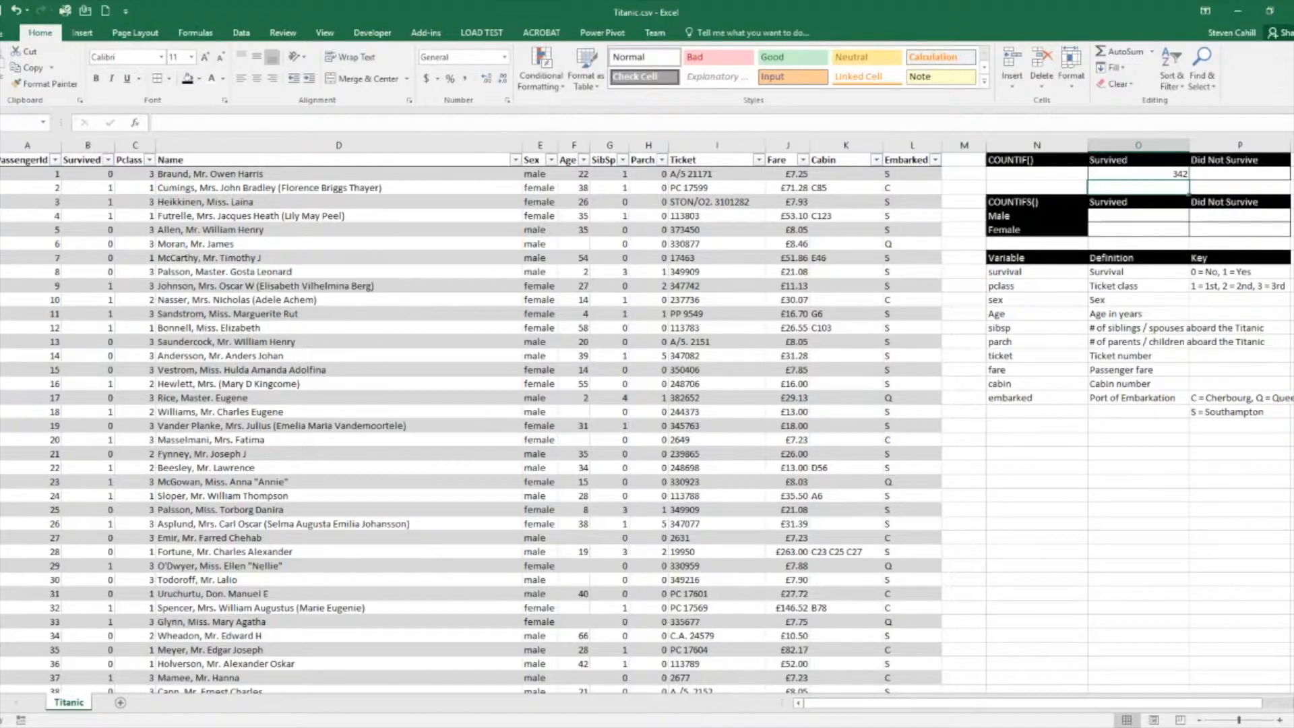
Enter =COUNTIF(_TITANIC_DATA[Survived],0) in the Did Not Survive cell of the COUNTIF() summary.
{"action": "left_click", "coordinate": [1240, 174]}
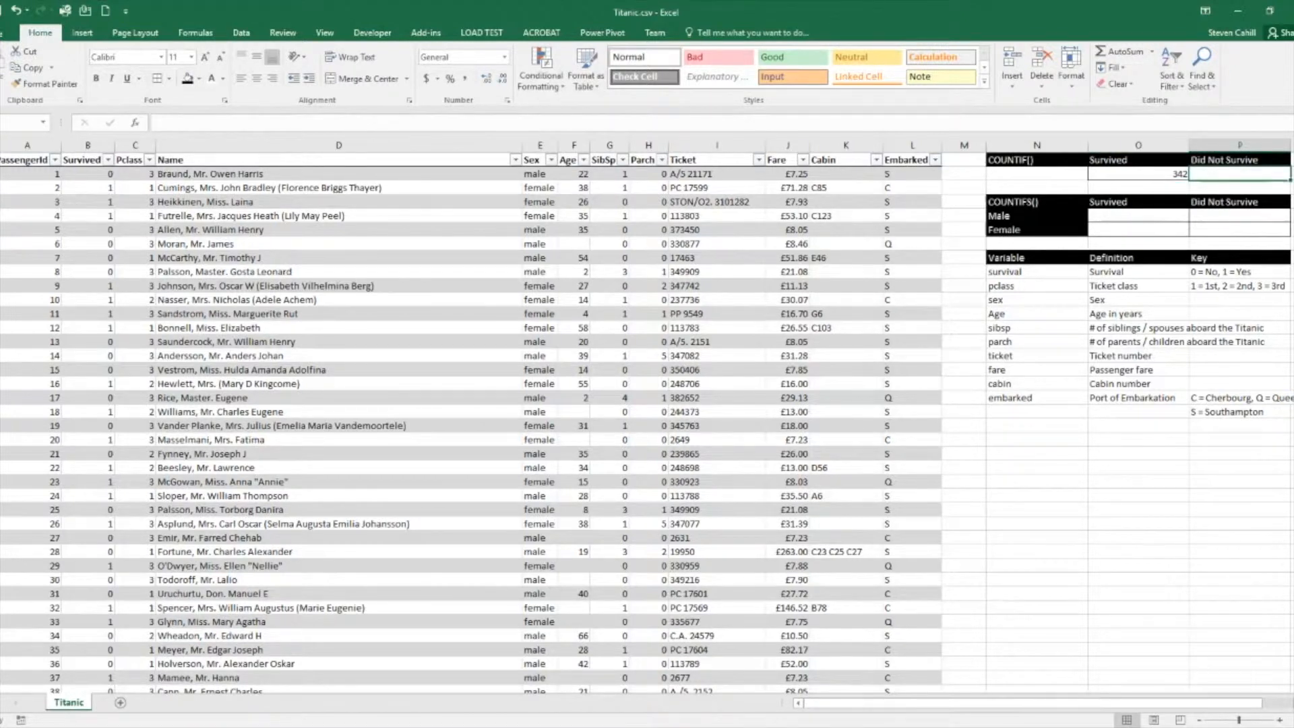
{"action": "type", "text": "="}
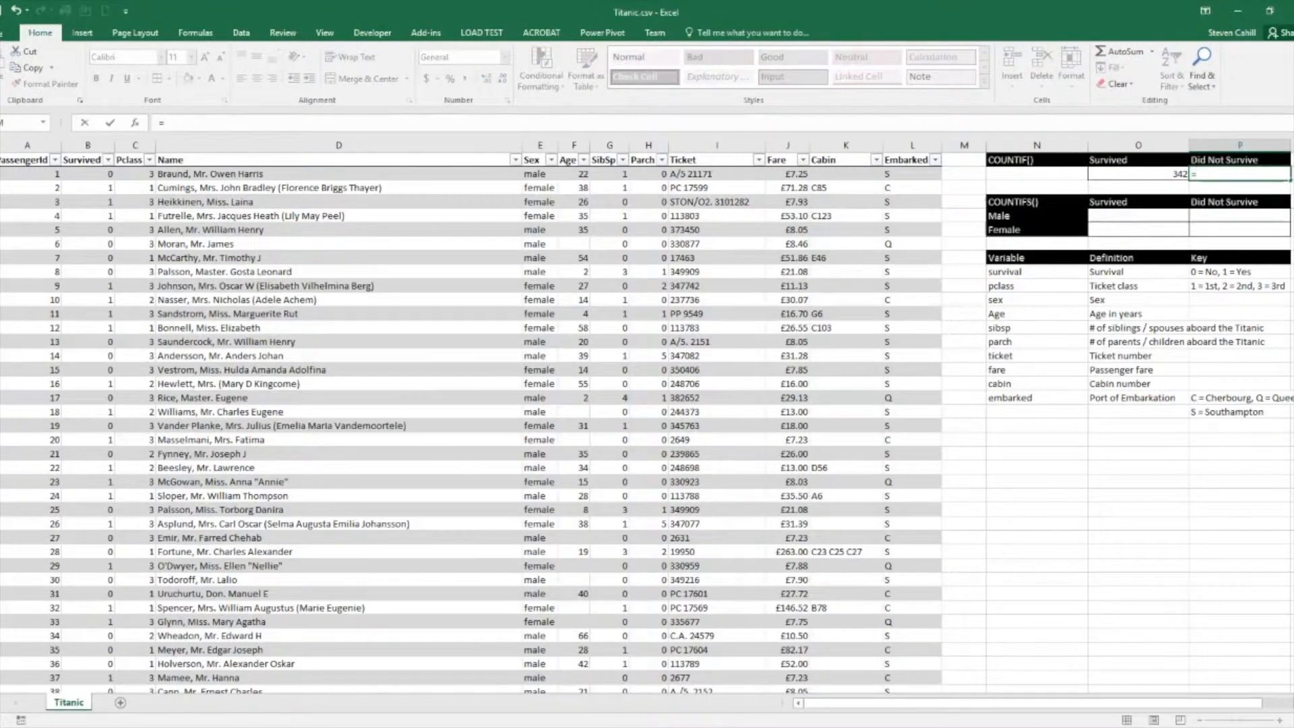
{"action": "type", "text": "COUNTIF("}
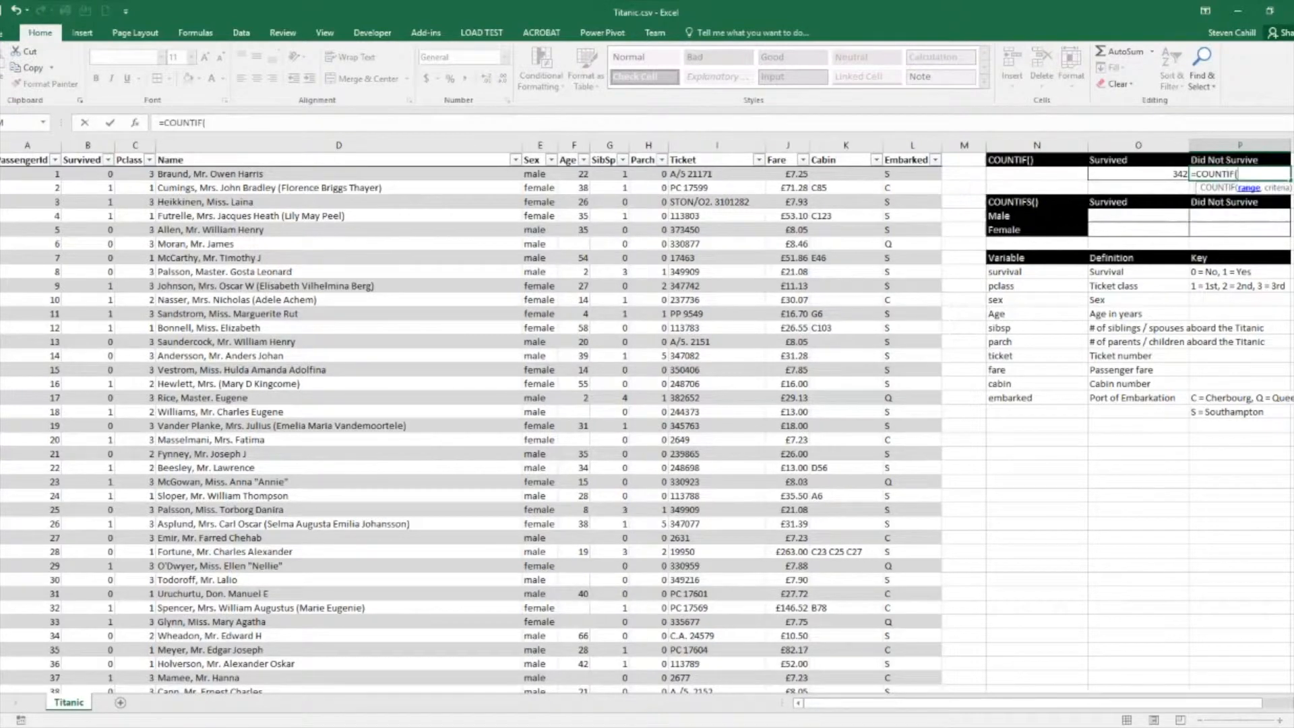
{"action": "left_click", "coordinate": [88, 154]}
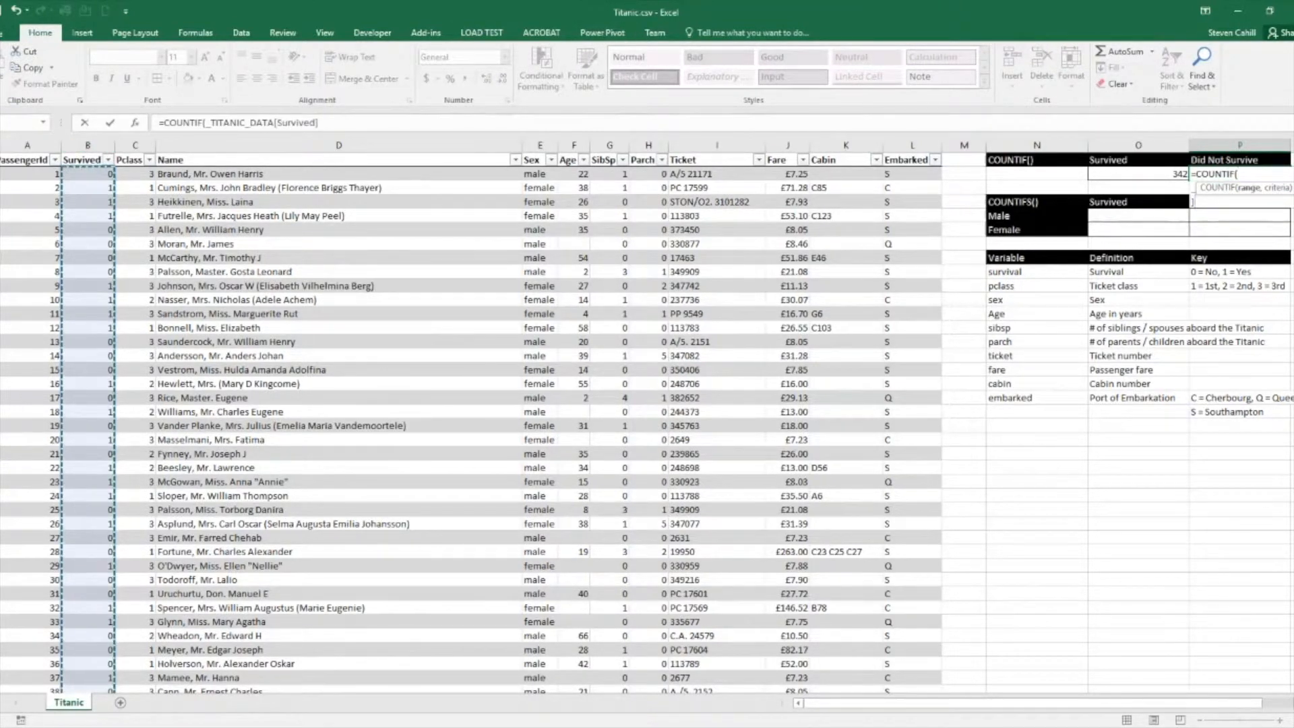
{"action": "type", "text": ",0"}
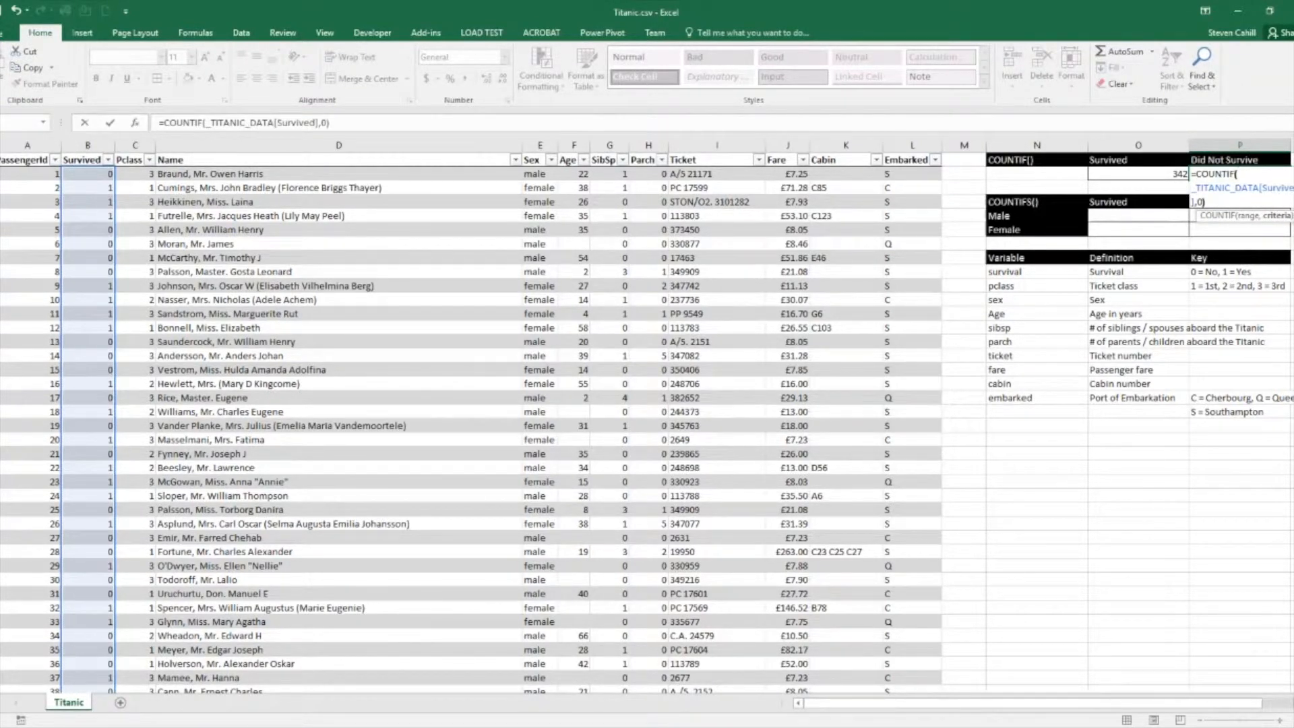
{"action": "type", "text": ")"}
{"action": "key", "text": "Return"}
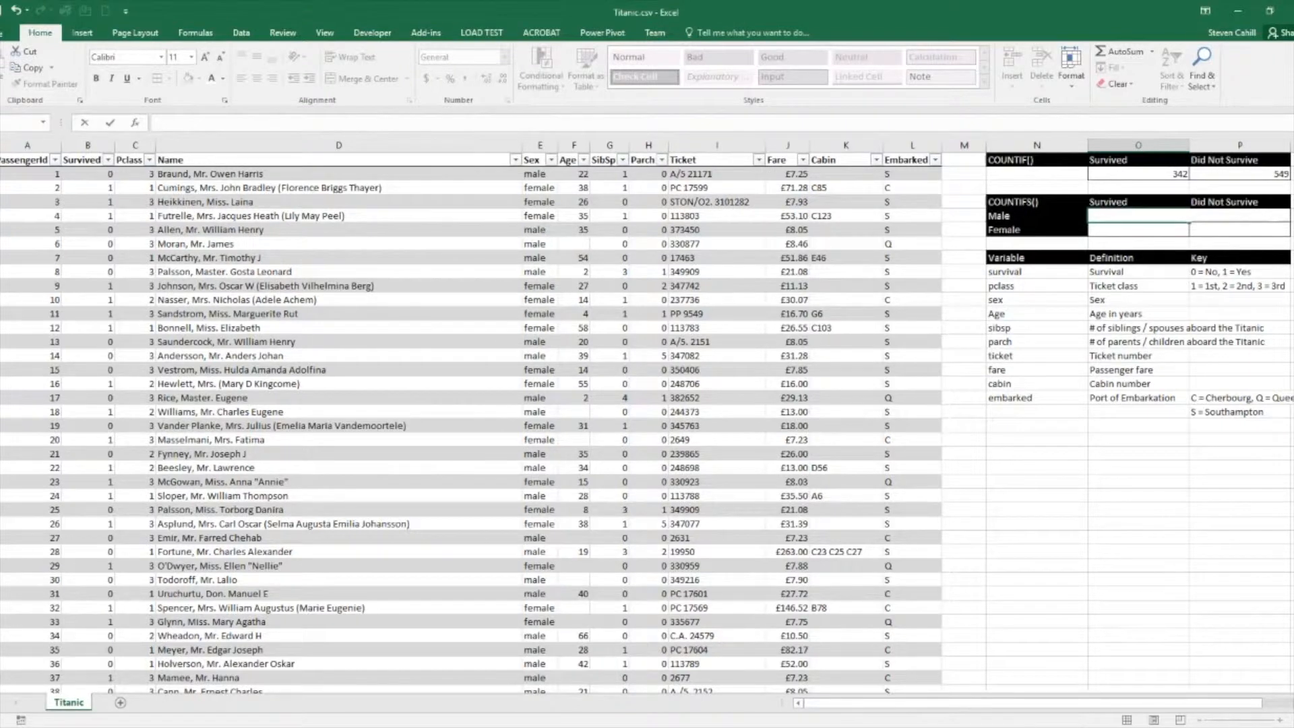
Count male survivors in the COUNTIFS() summary with =COUNTIFS(_TITANIC_DATA[Sex],N5,_TITANIC_DATA[Survived],1) in the Male row's Survived cell.
{"action": "type", "text": "=COUNTIF"}
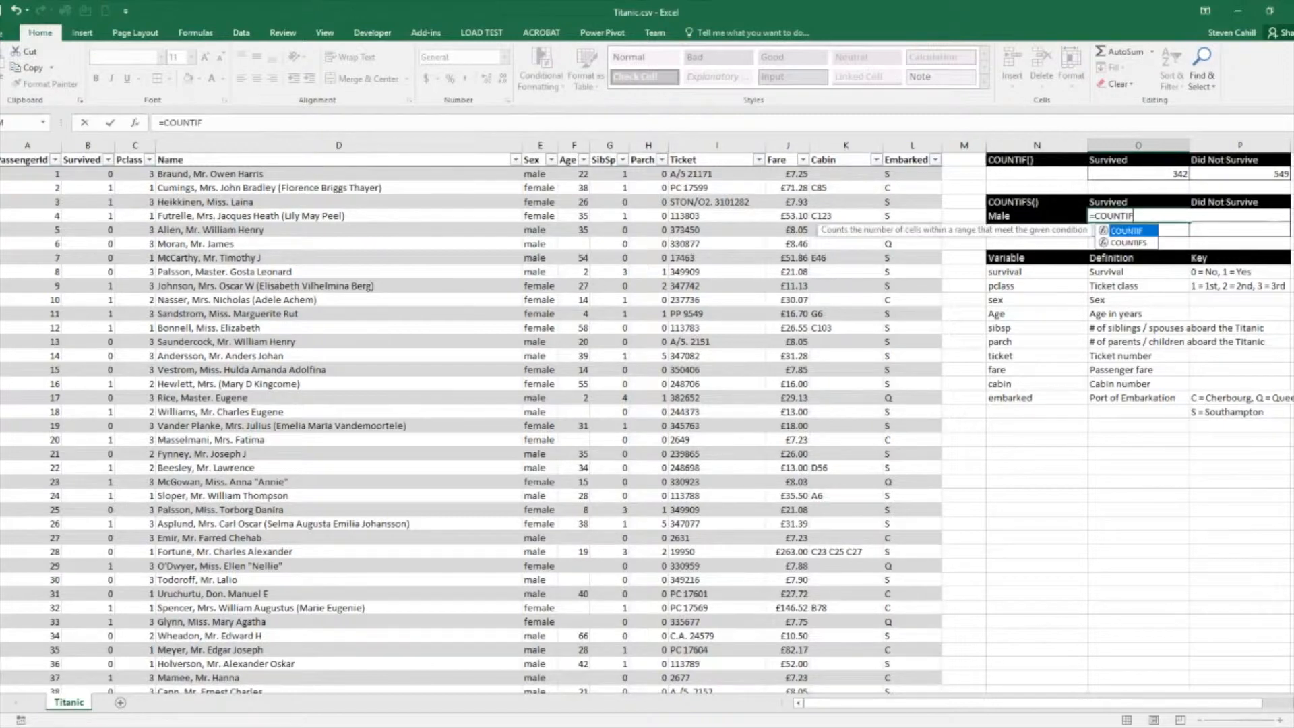
{"action": "type", "text": "S"}
{"action": "type", "text": "("}
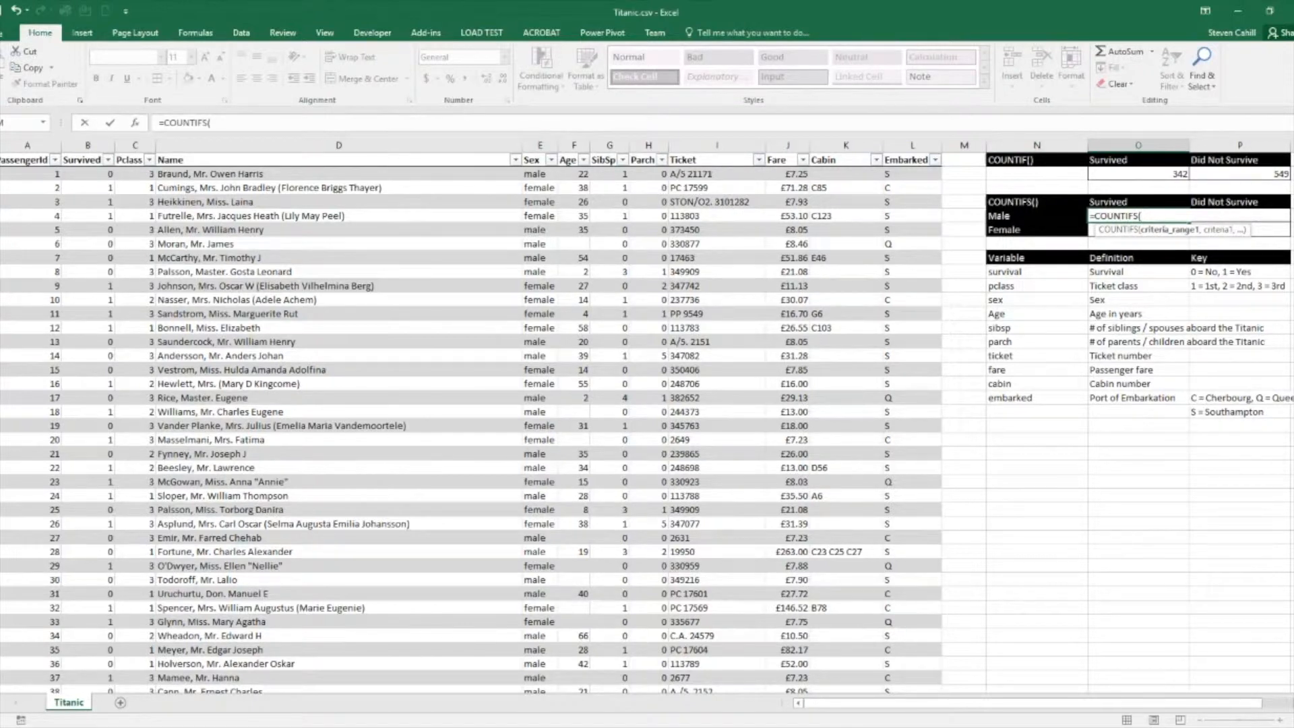
{"action": "left_click", "coordinate": [538, 154]}
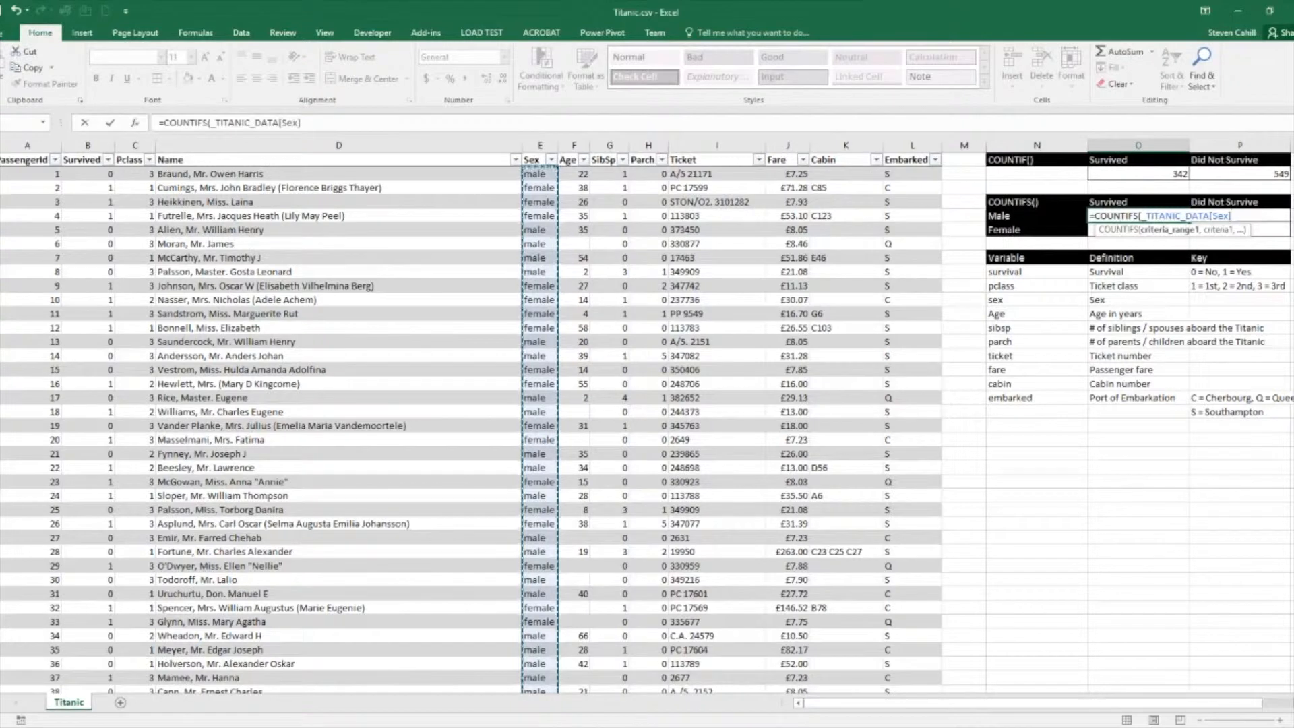
{"action": "type", "text": ","}
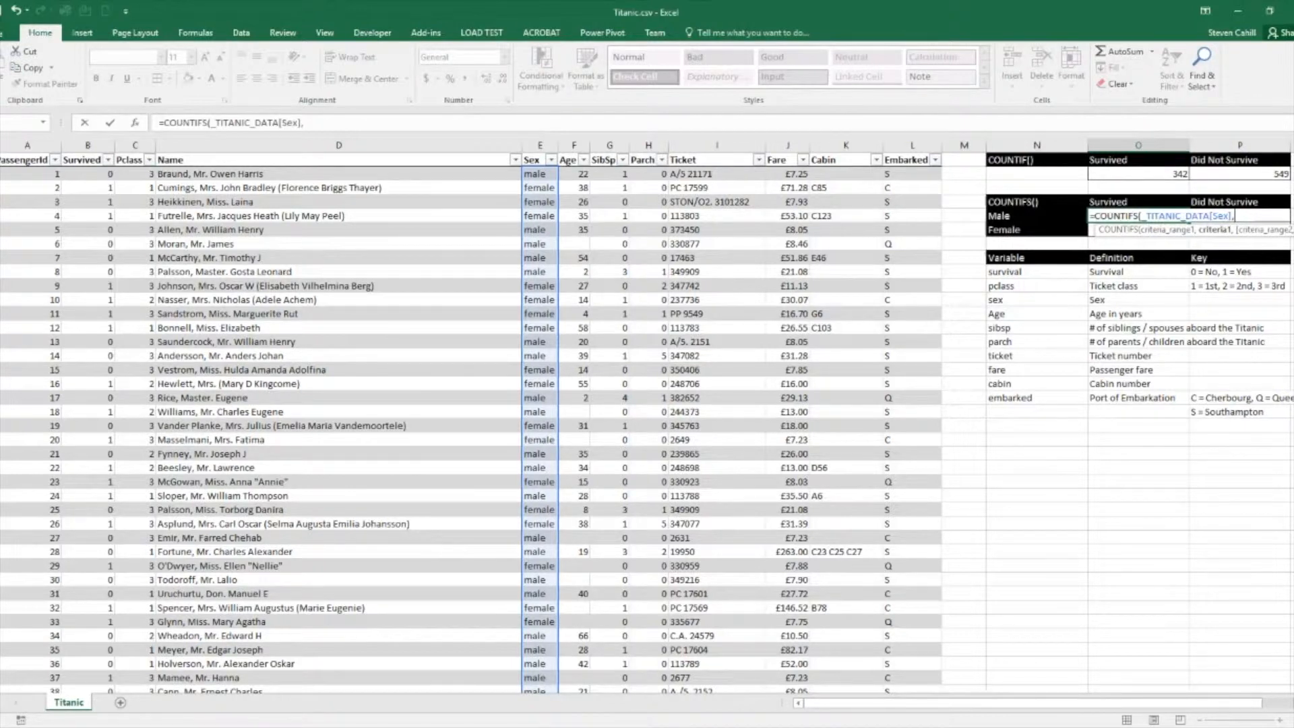
{"action": "key", "text": "Left"}
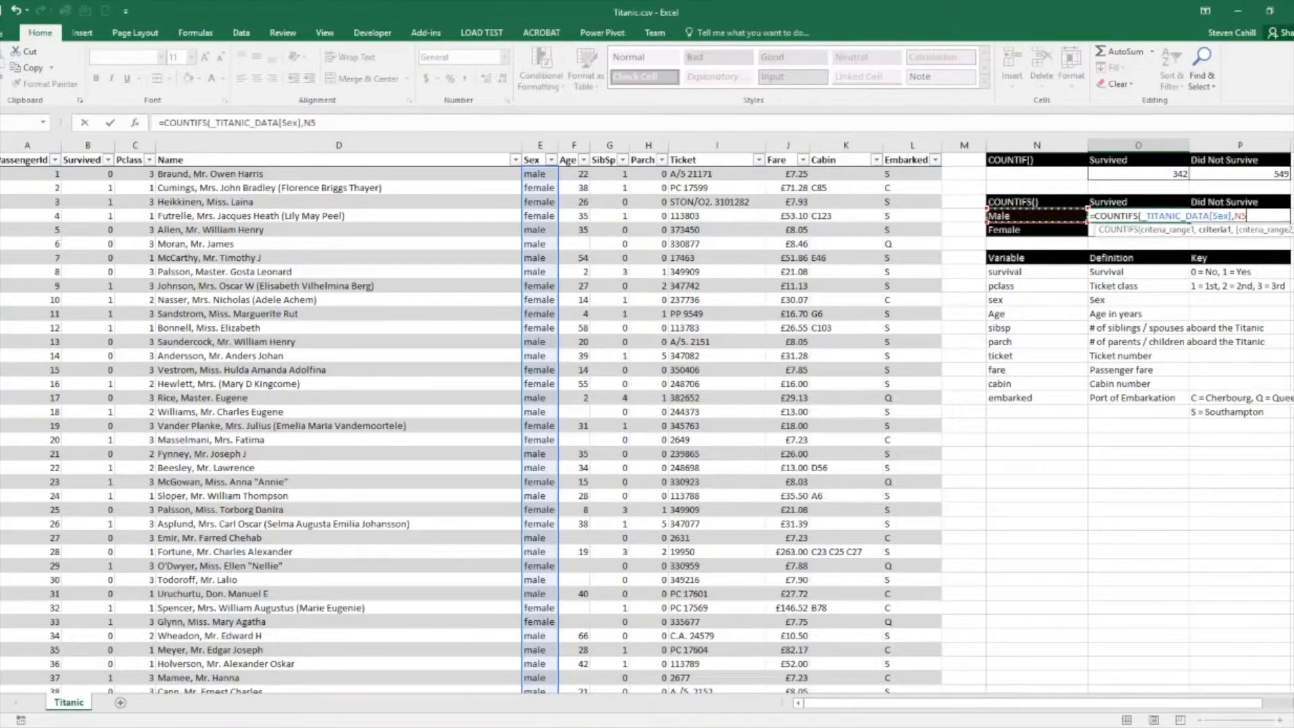
{"action": "type", "text": ","}
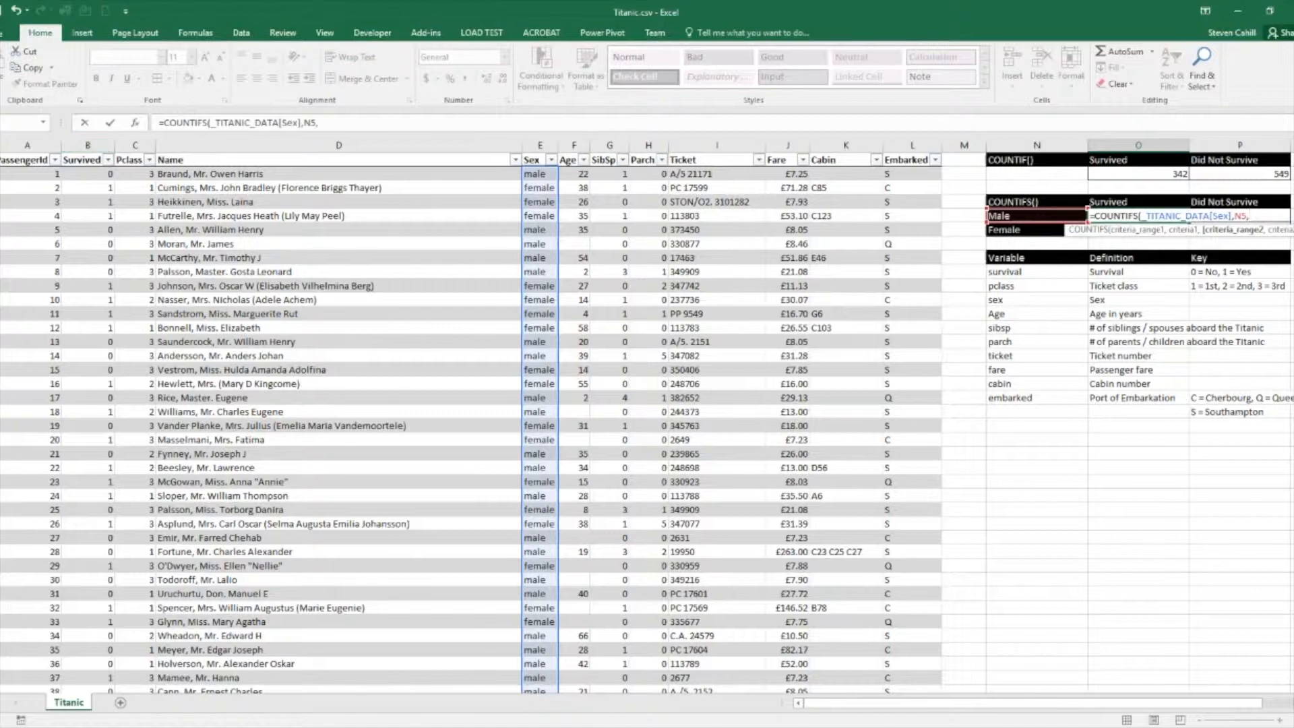
{"action": "left_click", "coordinate": [84, 158]}
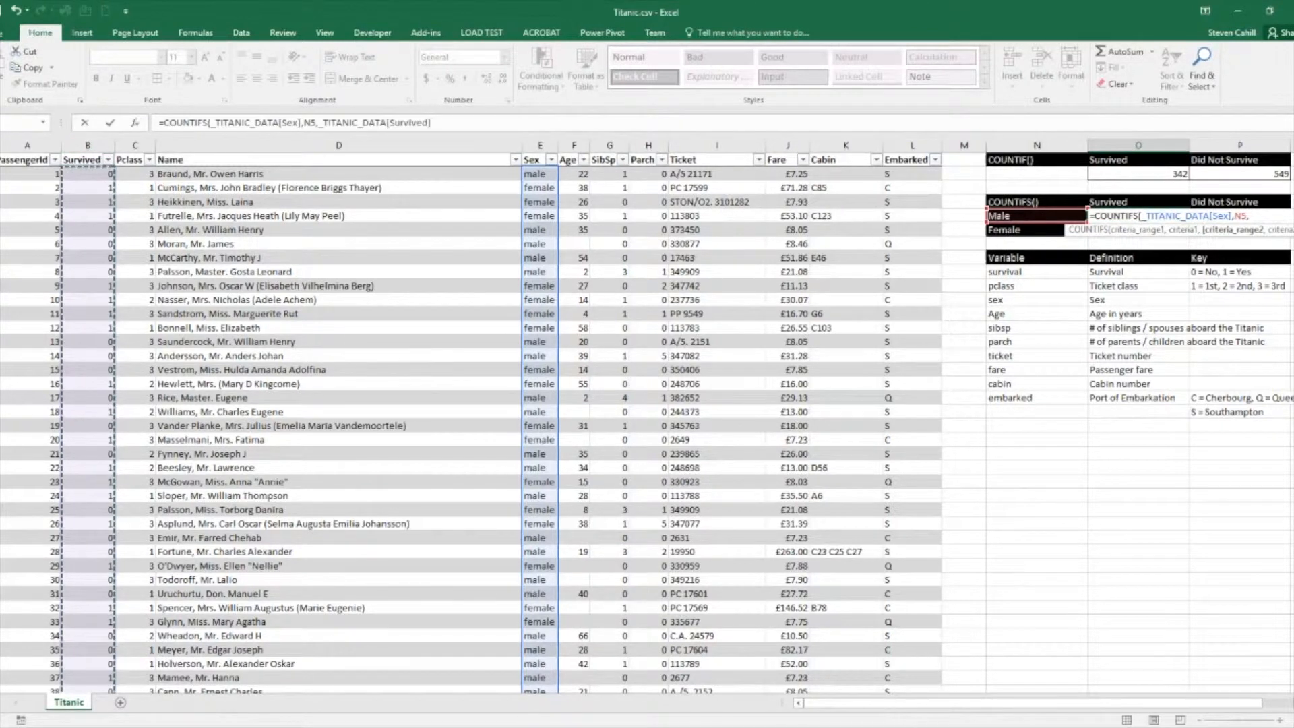
{"action": "type", "text": ","}
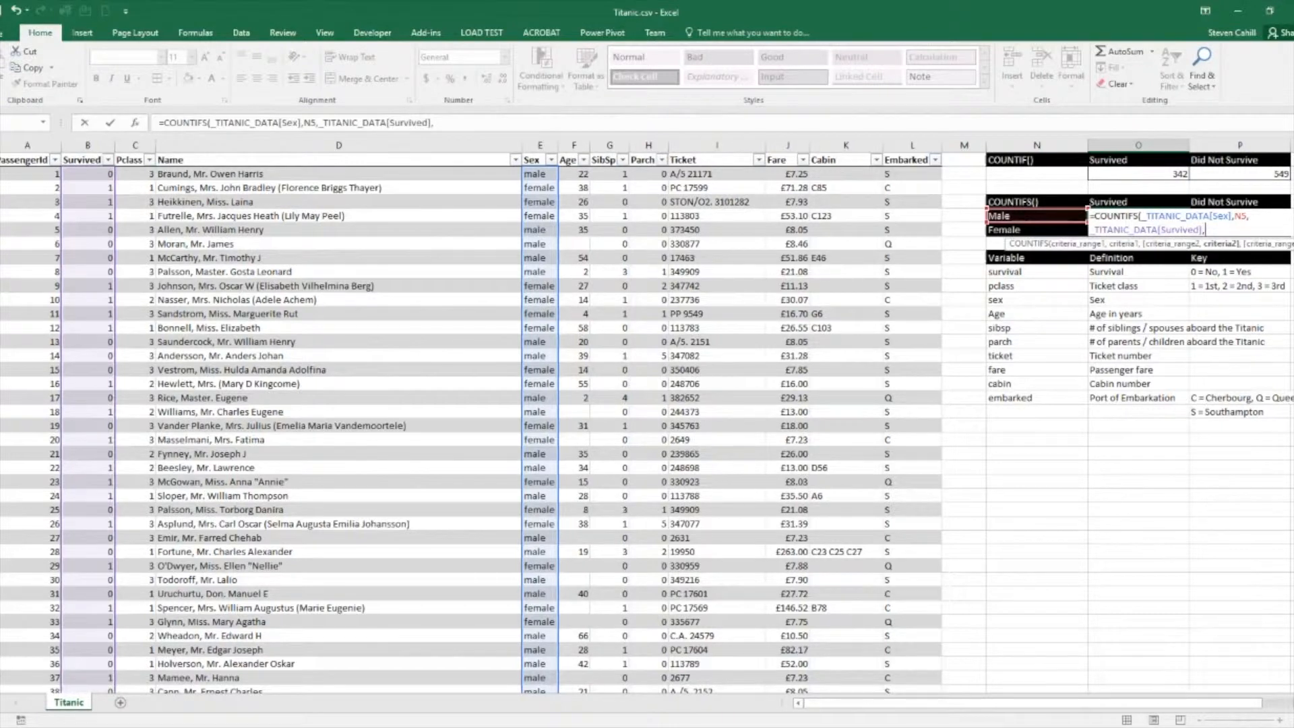
{"action": "type", "text": "1)"}
{"action": "key", "text": "Return"}
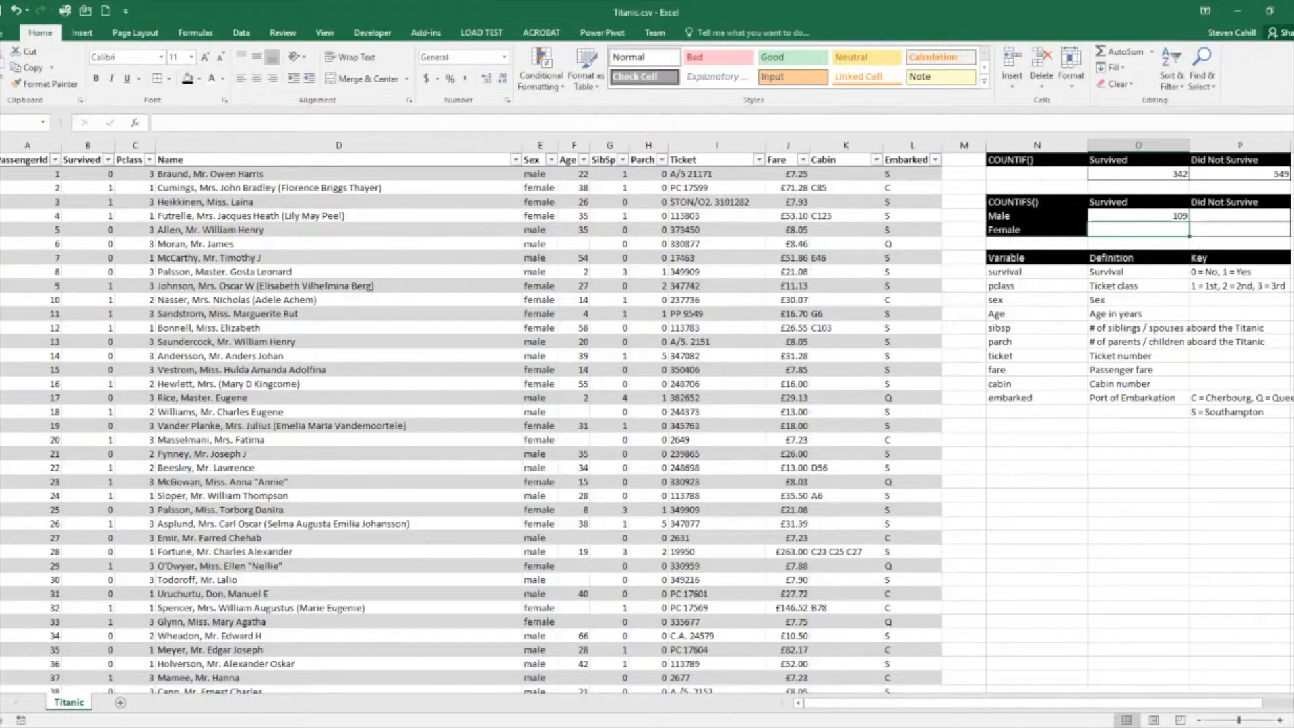
Count female survivors in the COUNTIFS() summary with =COUNTIFS(_TITANIC_DATA[Sex],N6,_TITANIC_DATA[Survived],1) in the Female row's Survived cell.
{"action": "type", "text": "="}
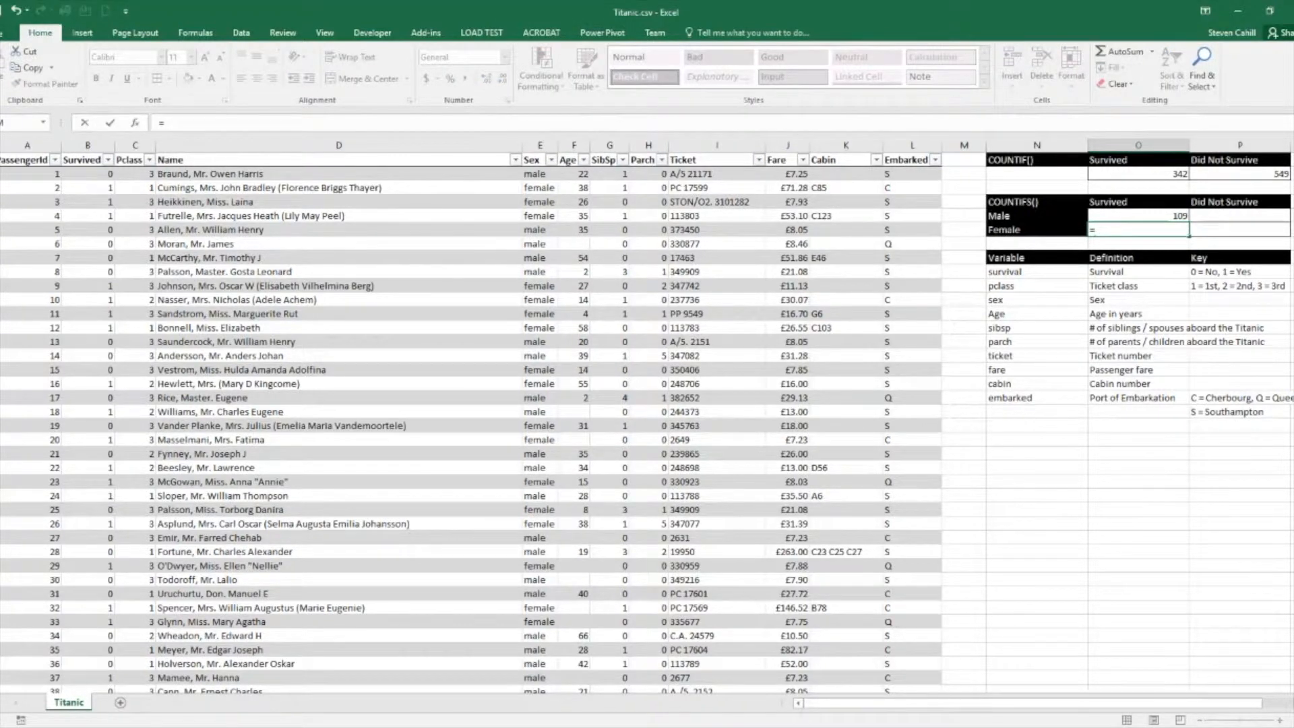
{"action": "type", "text": "COUNTIFS("}
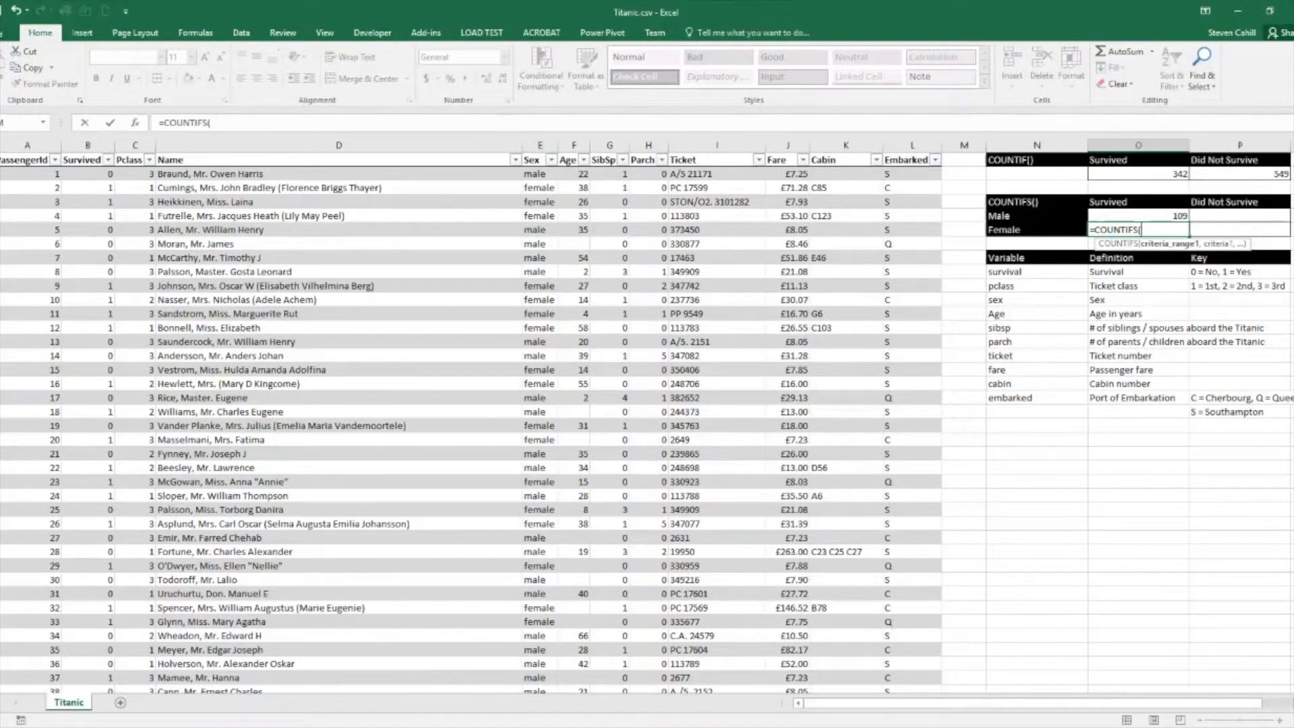
{"action": "left_click", "coordinate": [537, 156]}
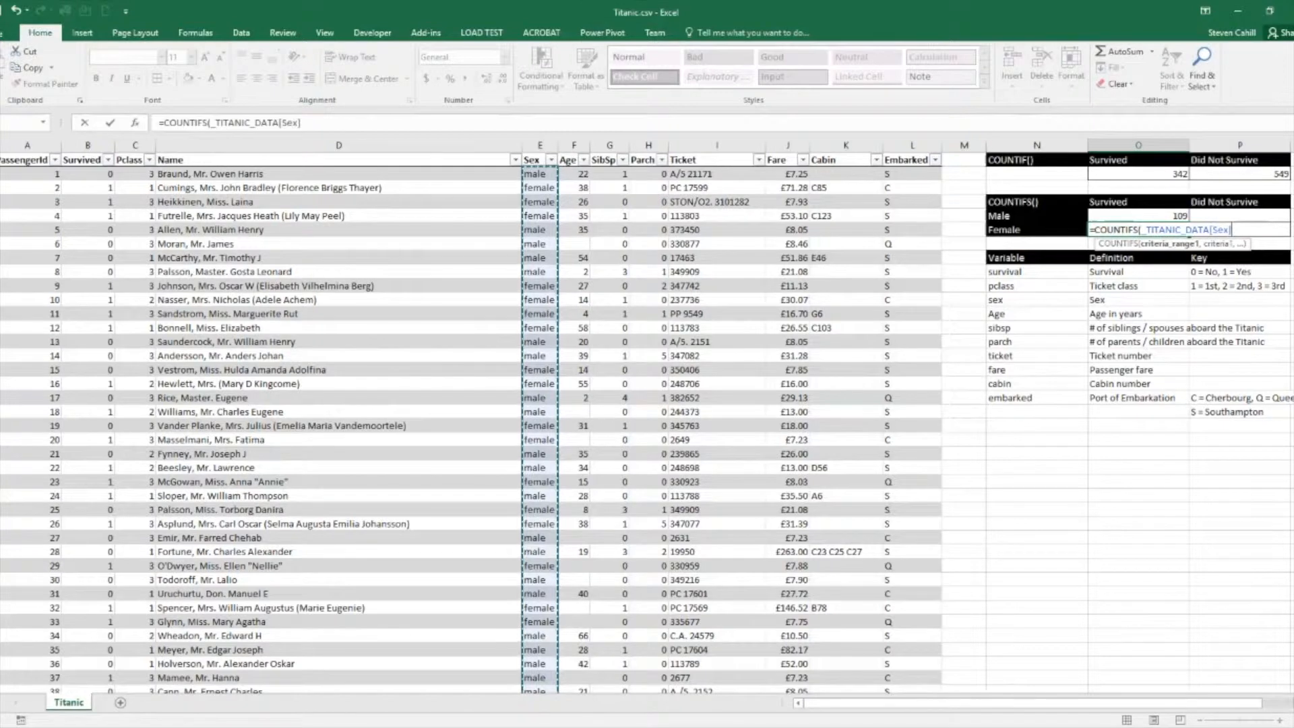
{"action": "type", "text": ","}
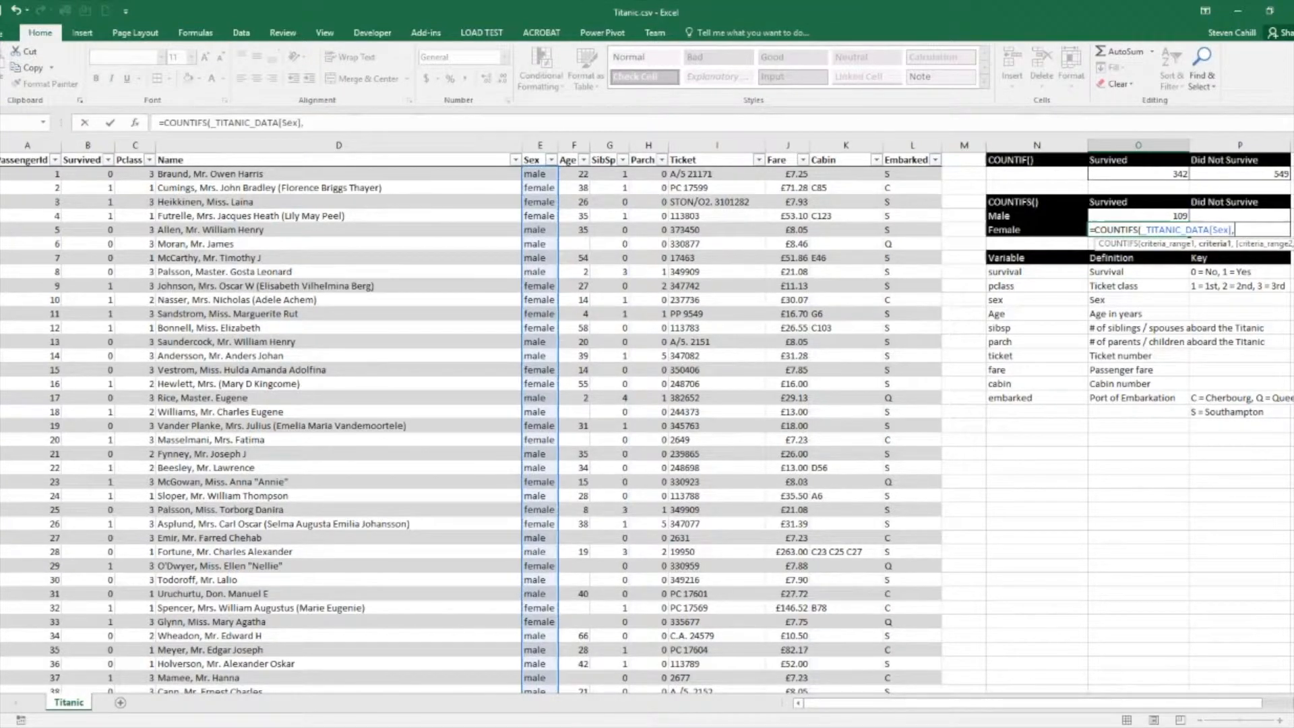
{"action": "left_click", "coordinate": [1037, 230]}
{"action": "type", "text": ","}
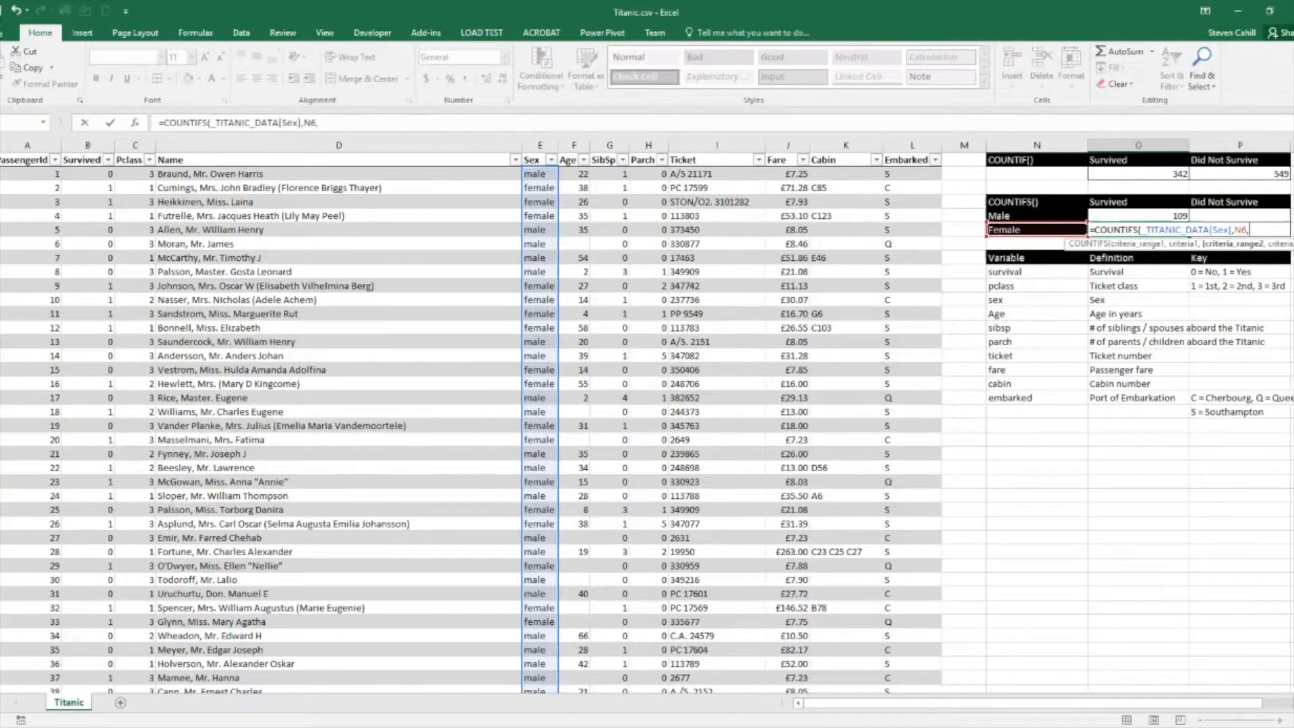
{"action": "left_click", "coordinate": [88, 155]}
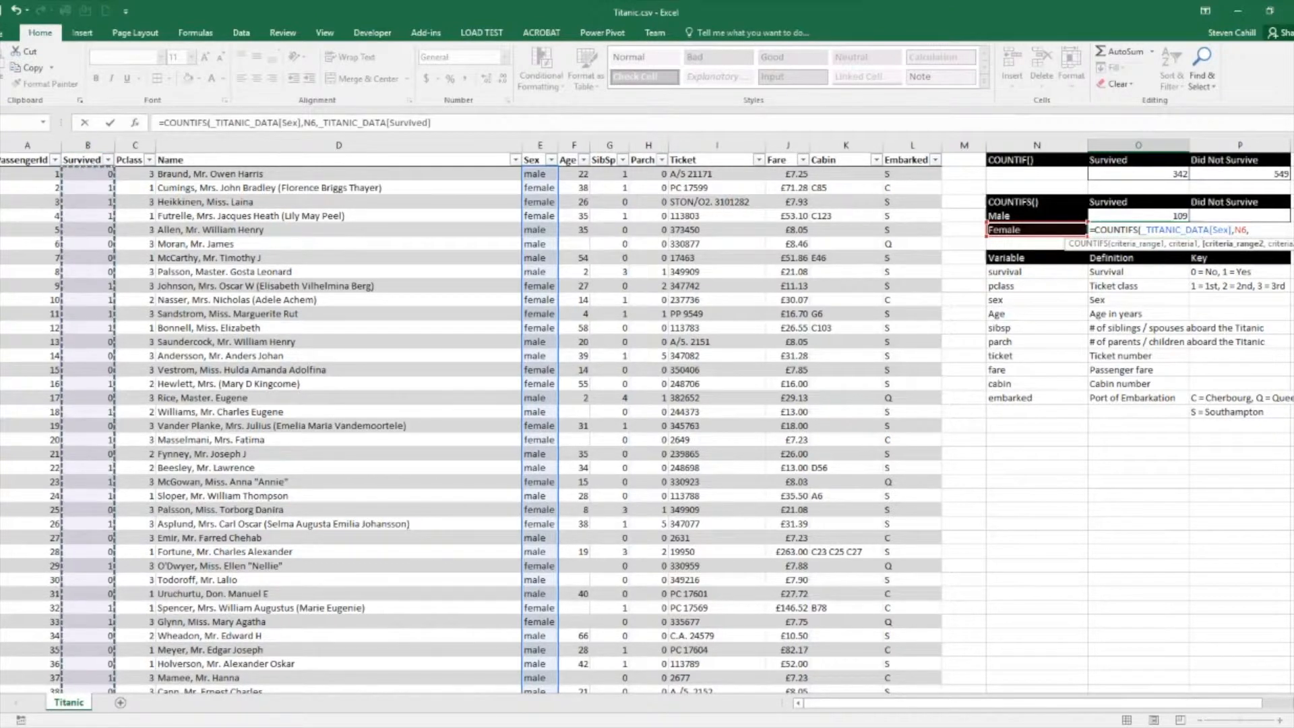
{"action": "type", "text": ",1"}
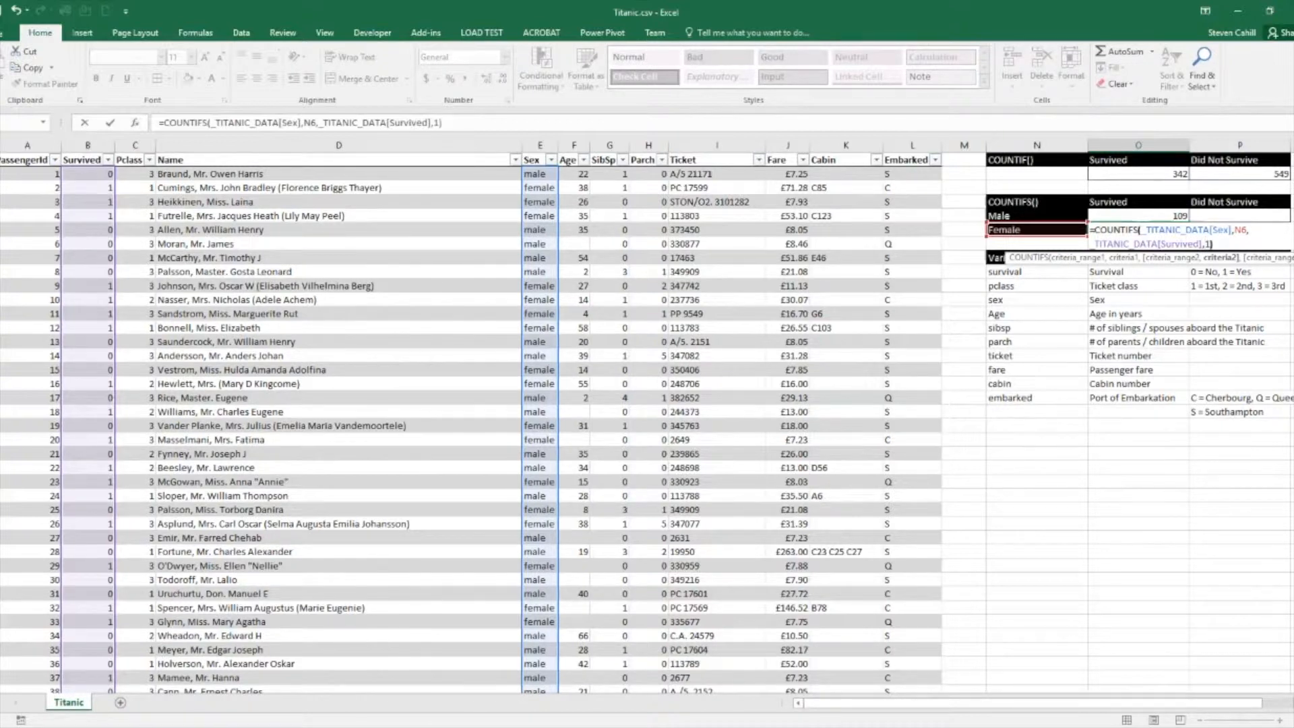
{"action": "key", "text": "Return"}
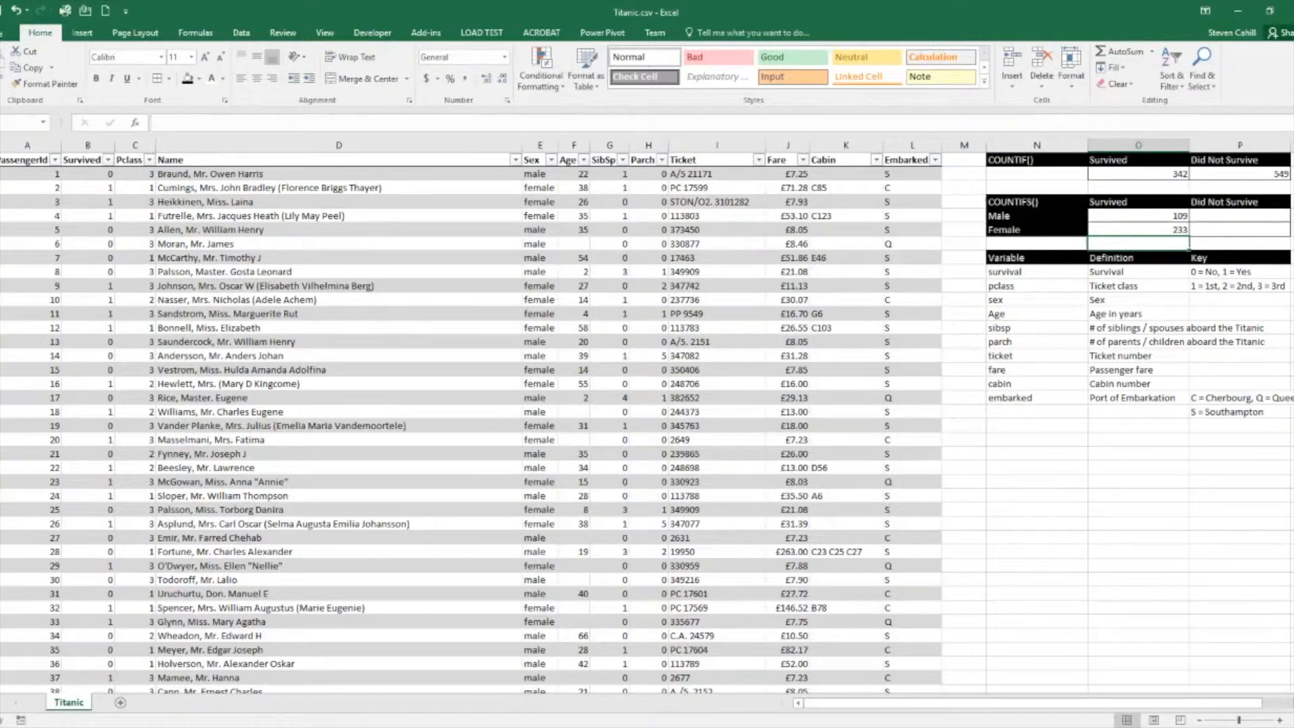
Count male non-survivors in the COUNTIFS() summary with =COUNTIFS(_TITANIC_DATA[Sex],N5,_TITANIC_DATA[Survived],0) in the Male row's Did Not Survive cell.
{"action": "left_click", "coordinate": [1240, 216]}
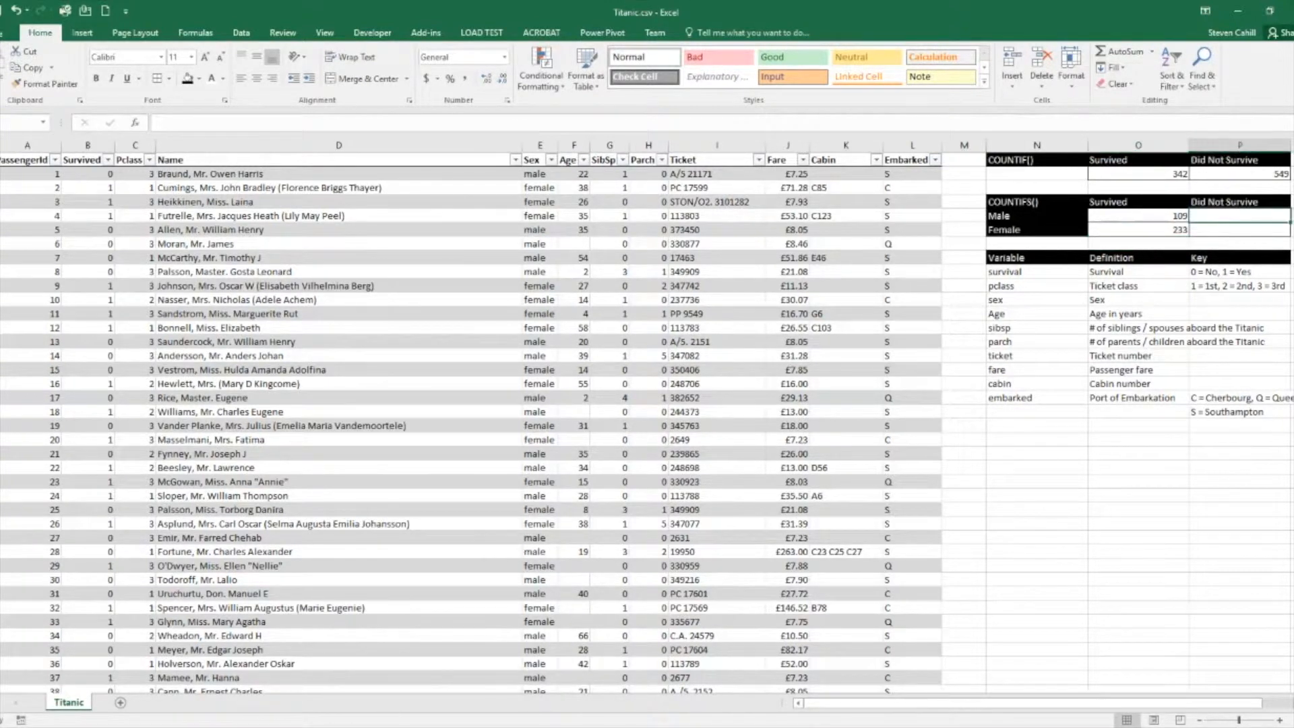
{"action": "type", "text": "="}
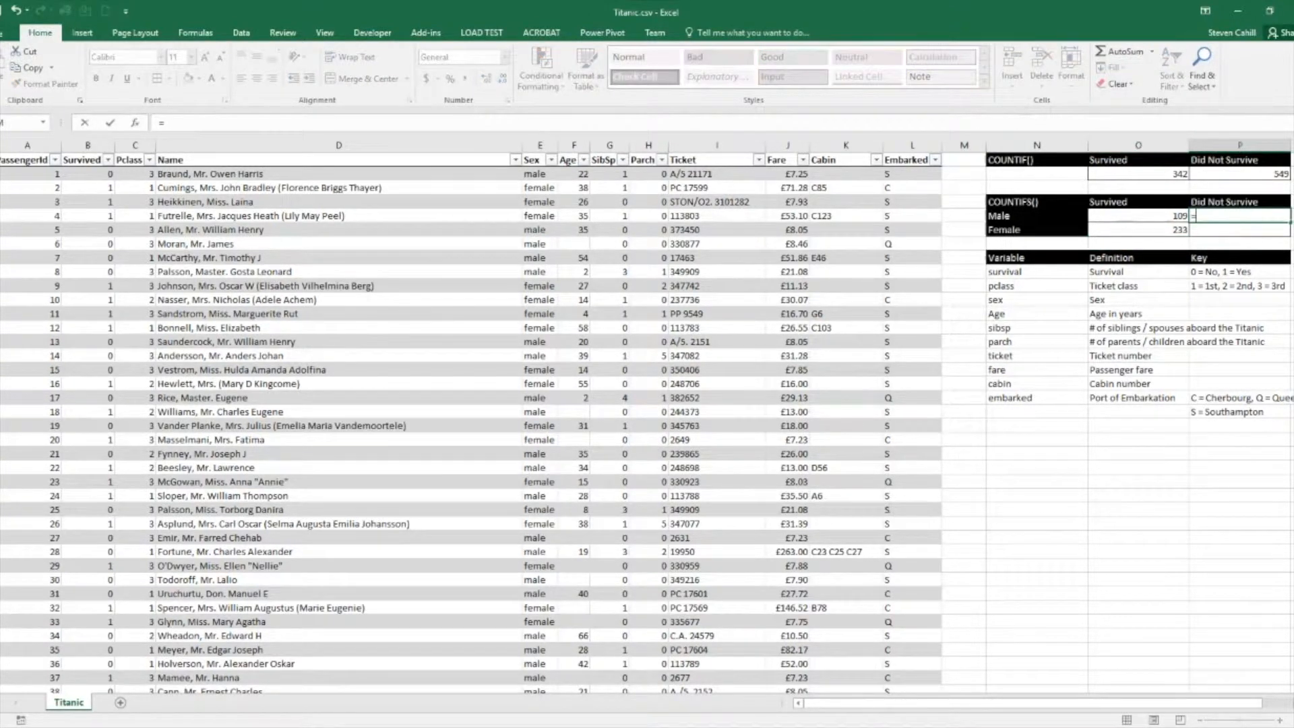
{"action": "type", "text": "COUNTIFS("}
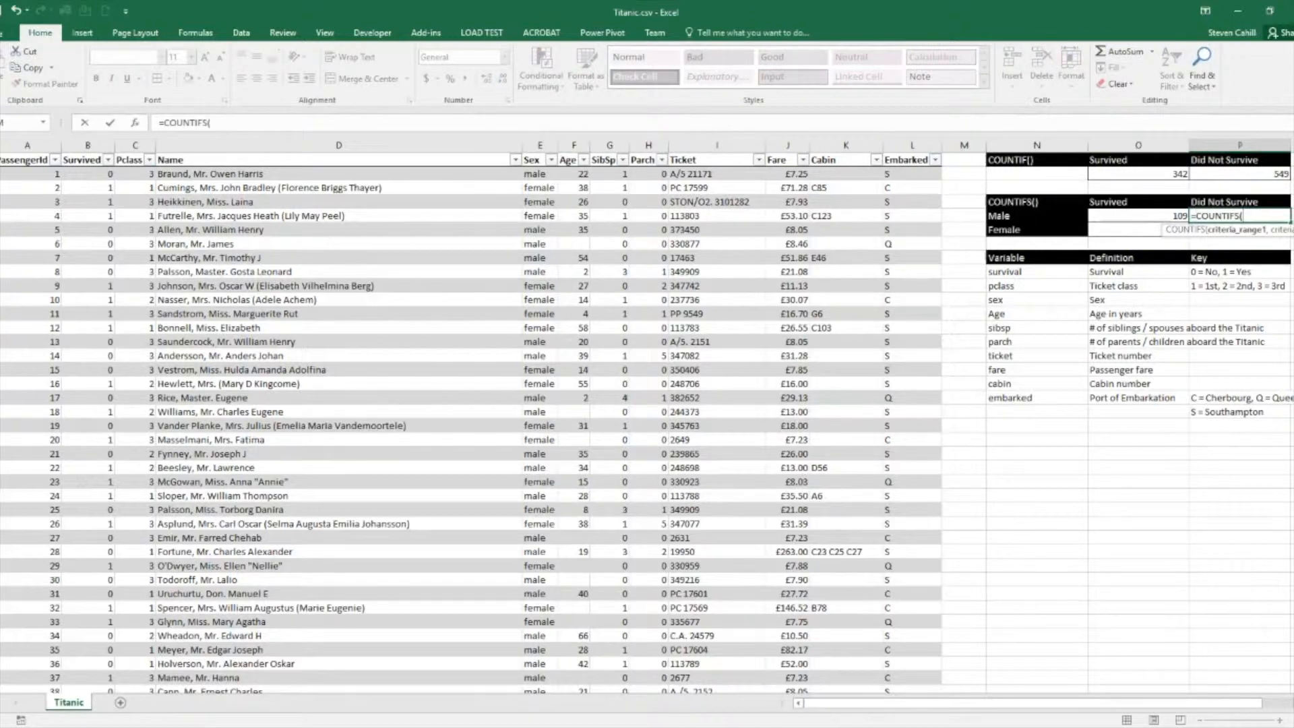
{"action": "left_click", "coordinate": [537, 155]}
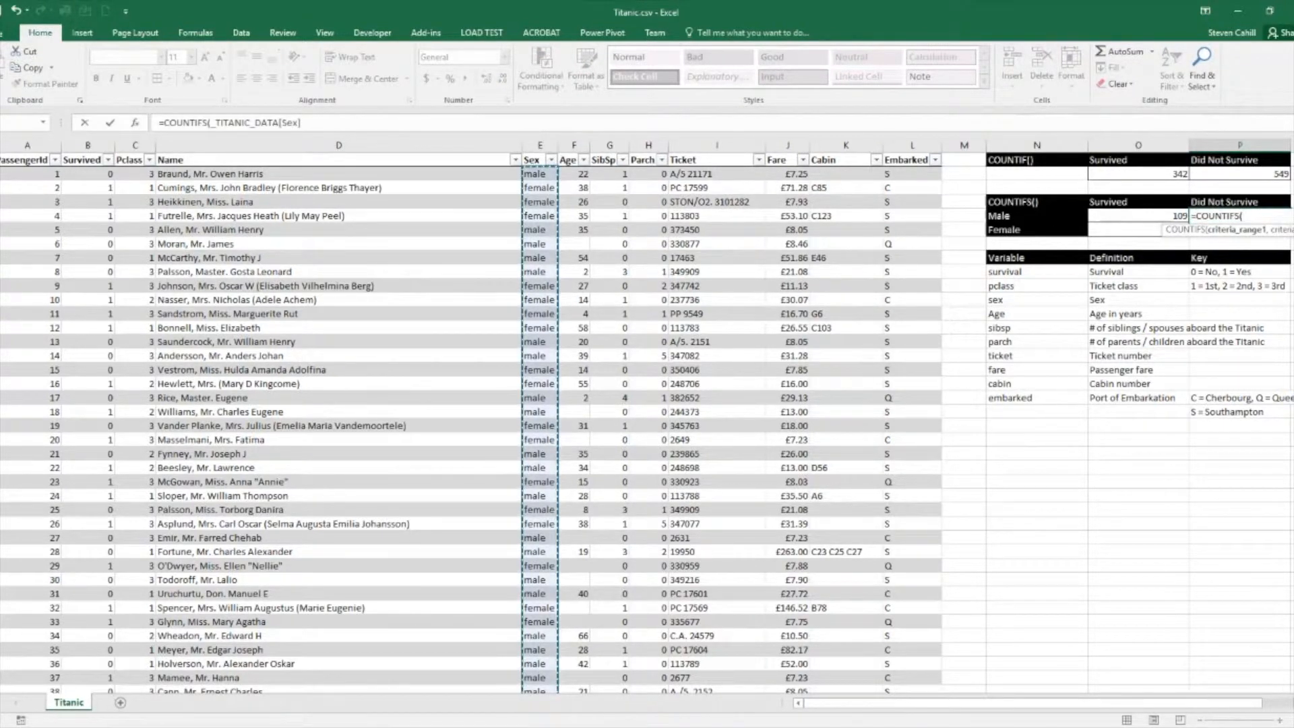
{"action": "type", "text": ","}
{"action": "left_click", "coordinate": [1037, 216]}
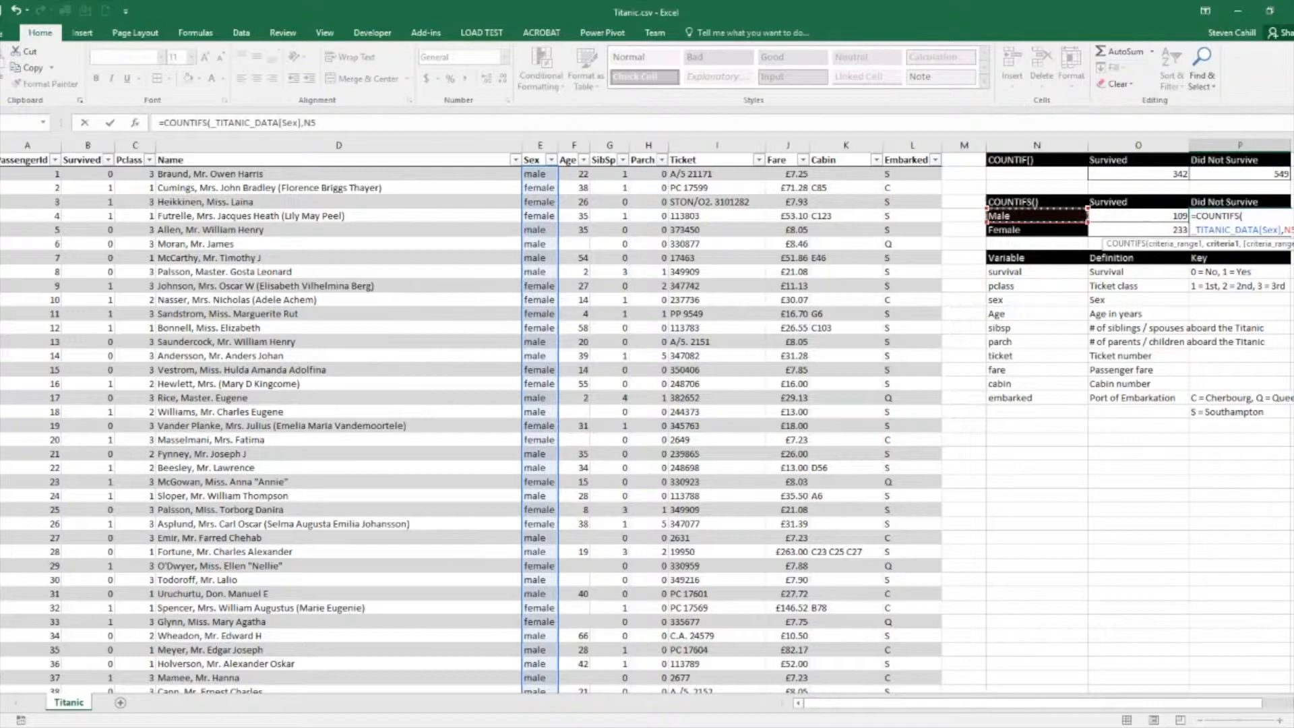
{"action": "type", "text": ","}
{"action": "left_click", "coordinate": [86, 155]}
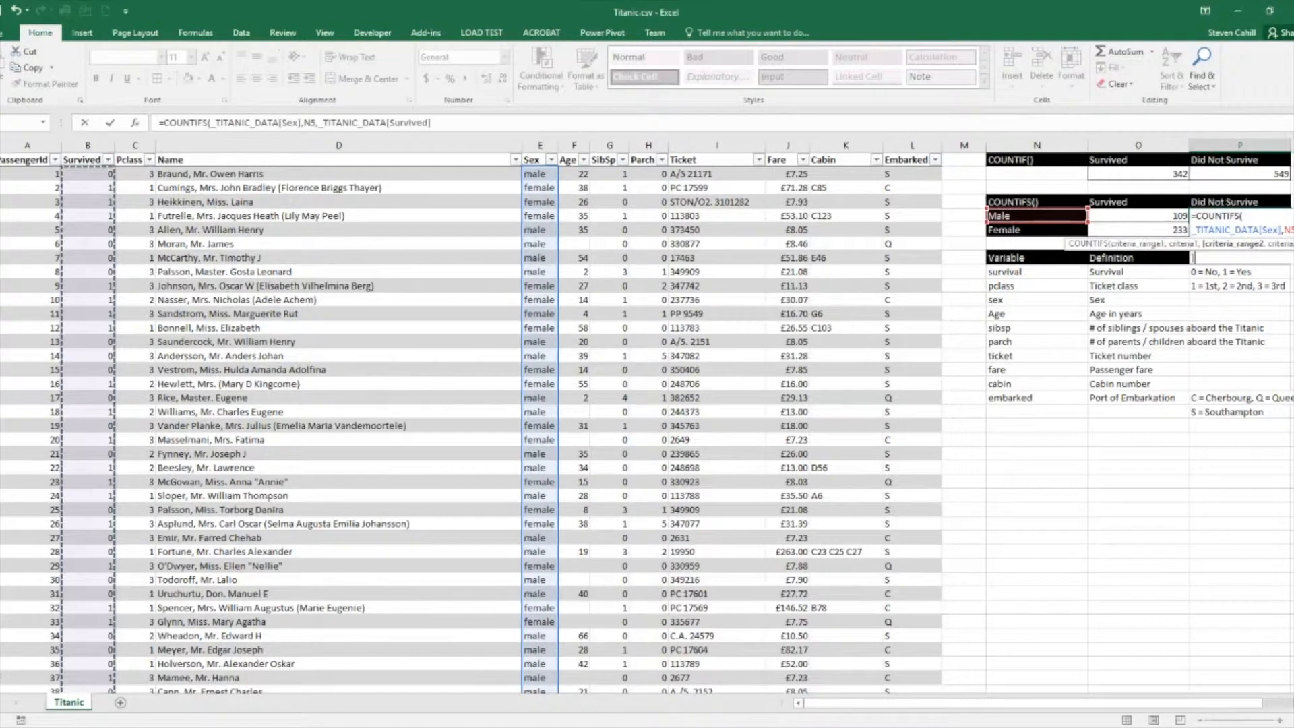
{"action": "type", "text": ",0)"}
{"action": "key", "text": "Return"}
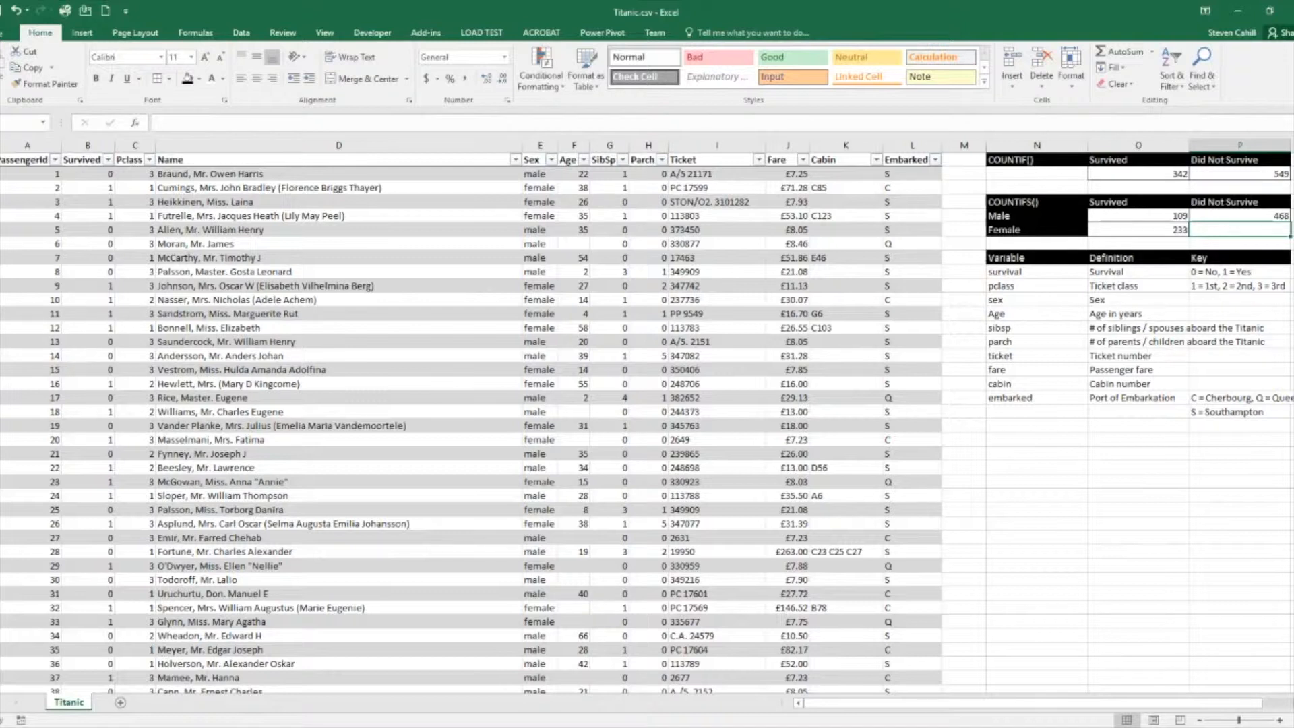
Count female non-survivors in the COUNTIFS() summary with =COUNTIFS(_TITANIC_DATA[Sex],N6,_TITANIC_DATA[Survived],0) in the Female row's Did Not Survive cell.
{"action": "type", "text": "="}
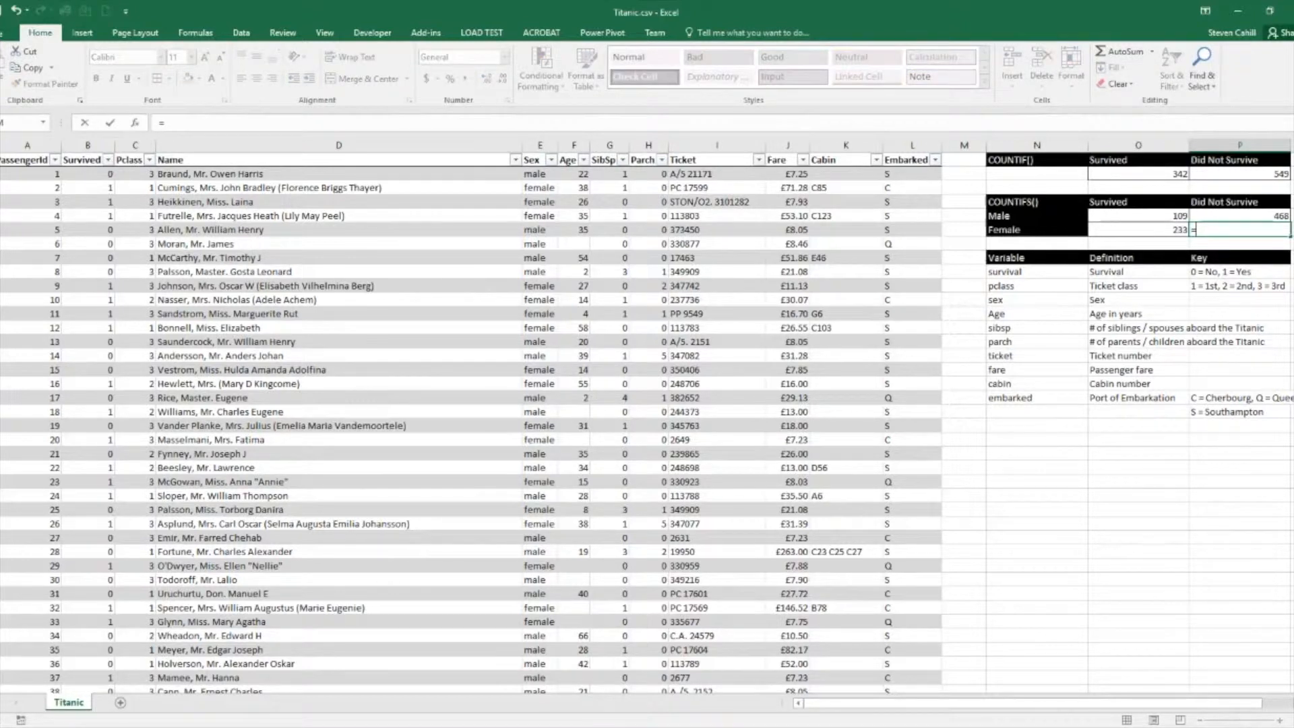
{"action": "type", "text": "COUNTIFS("}
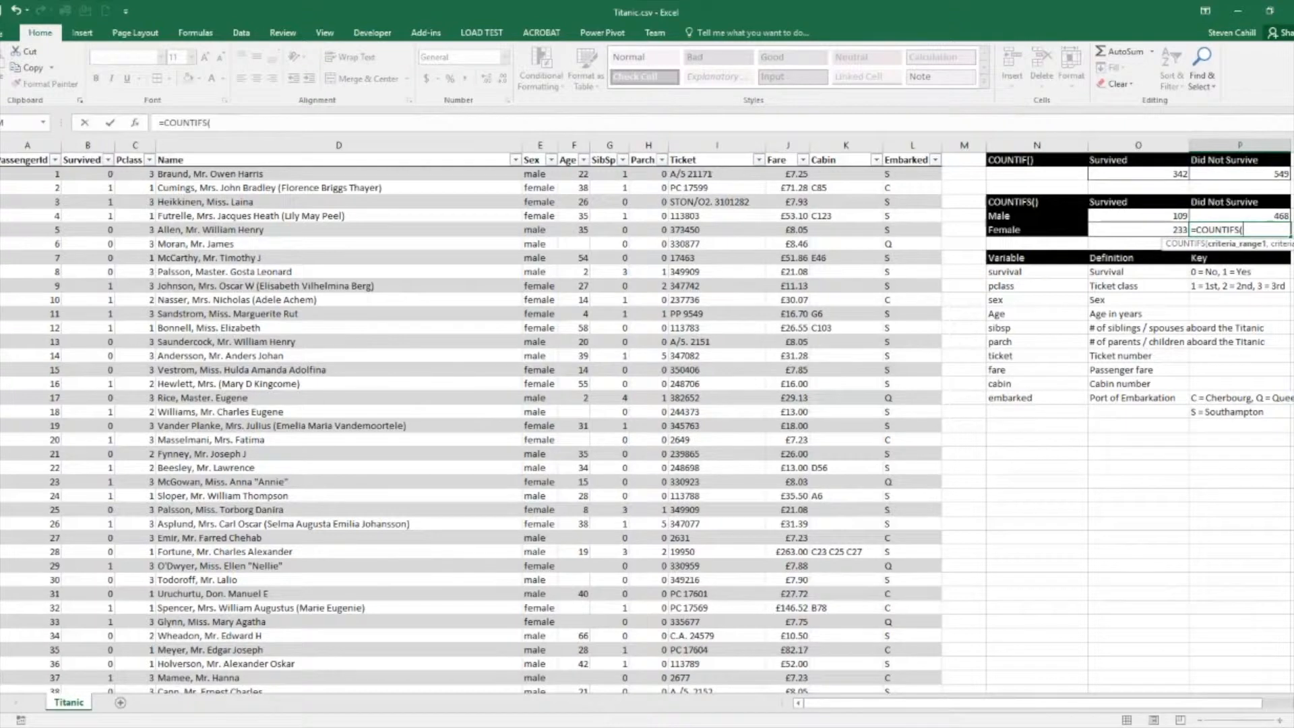
{"action": "left_click", "coordinate": [537, 155]}
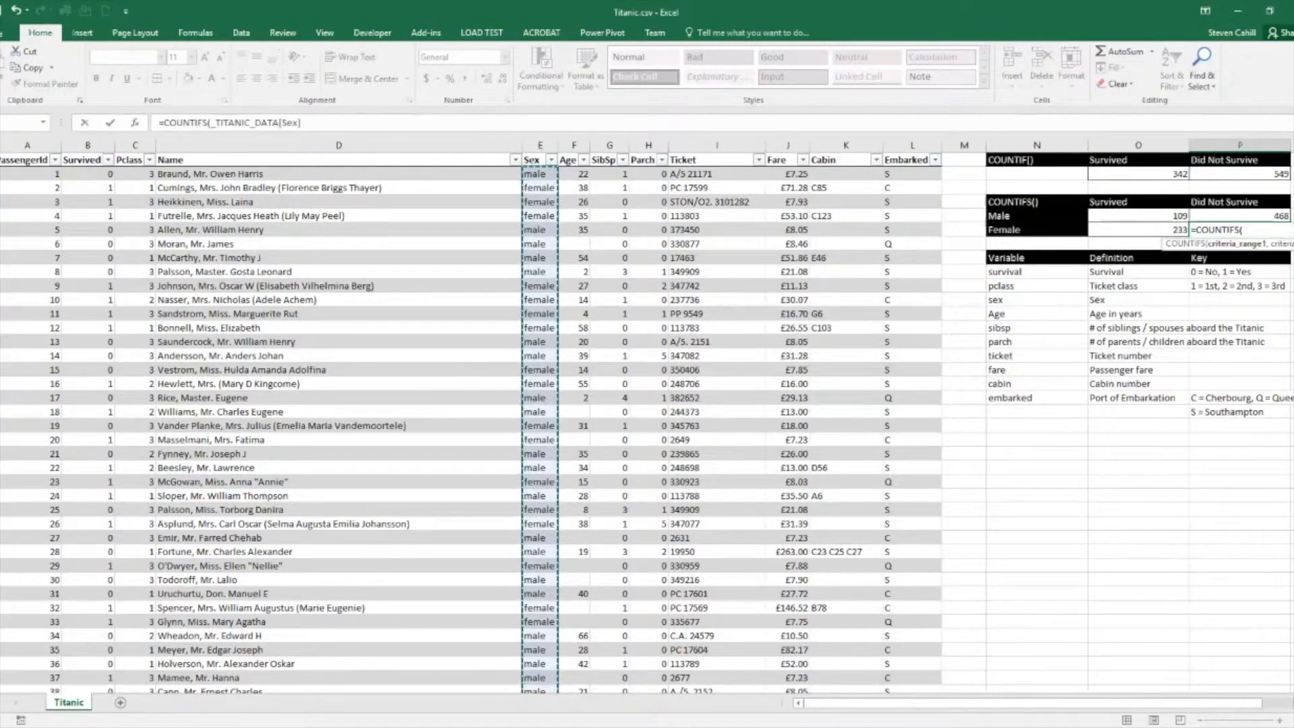
{"action": "type", "text": ","}
{"action": "left_click", "coordinate": [1037, 230]}
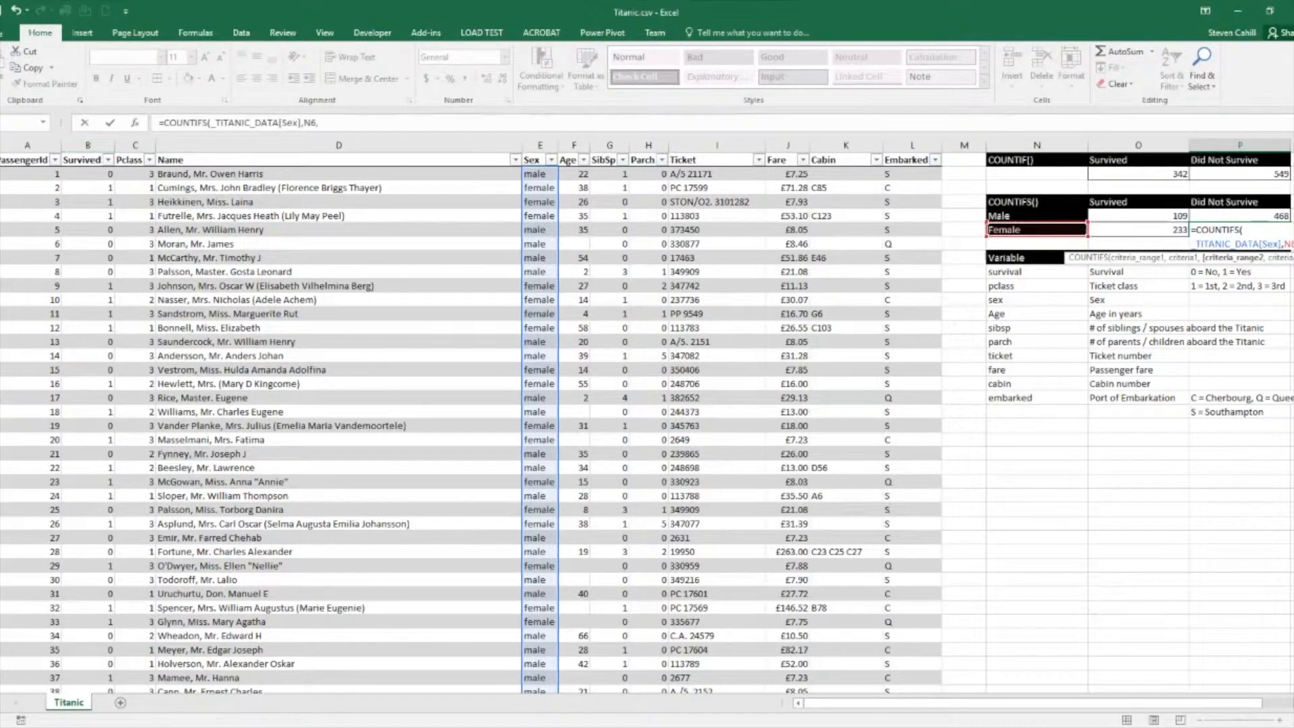
{"action": "type", "text": ","}
{"action": "left_click", "coordinate": [88, 156]}
{"action": "type", "text": ",0)"}
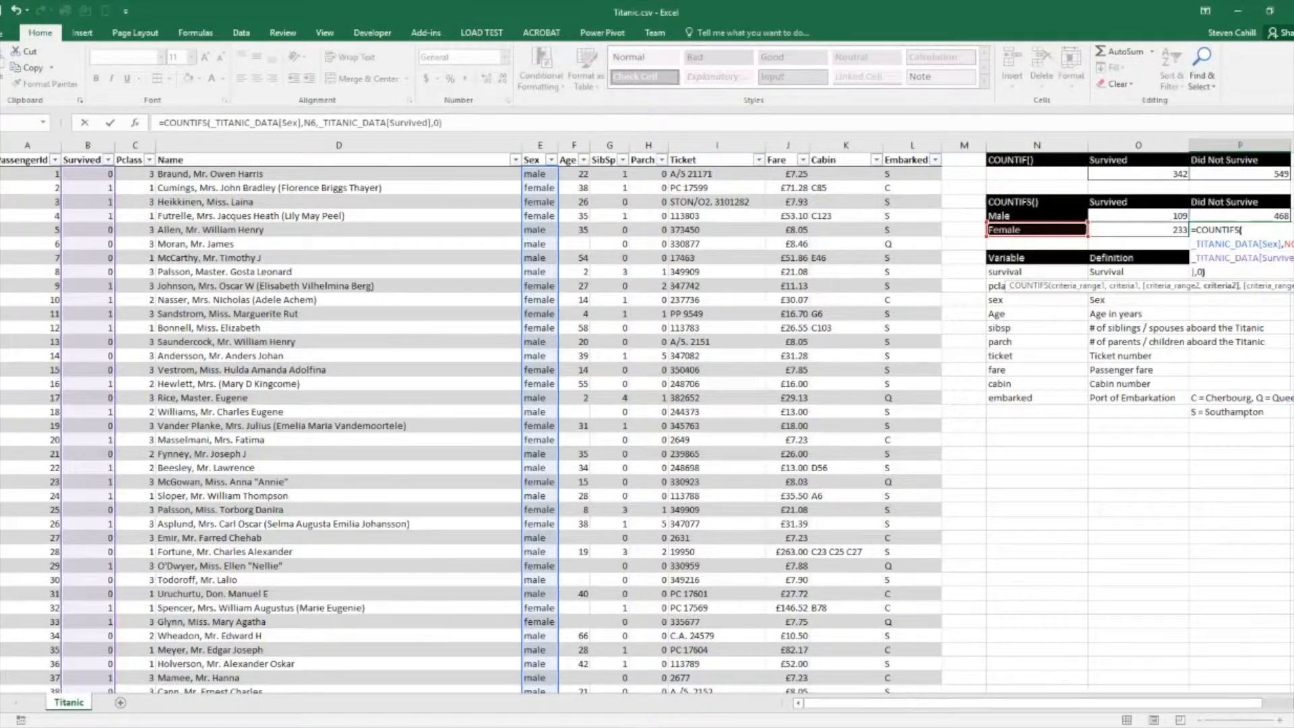
{"action": "key", "text": "Return"}
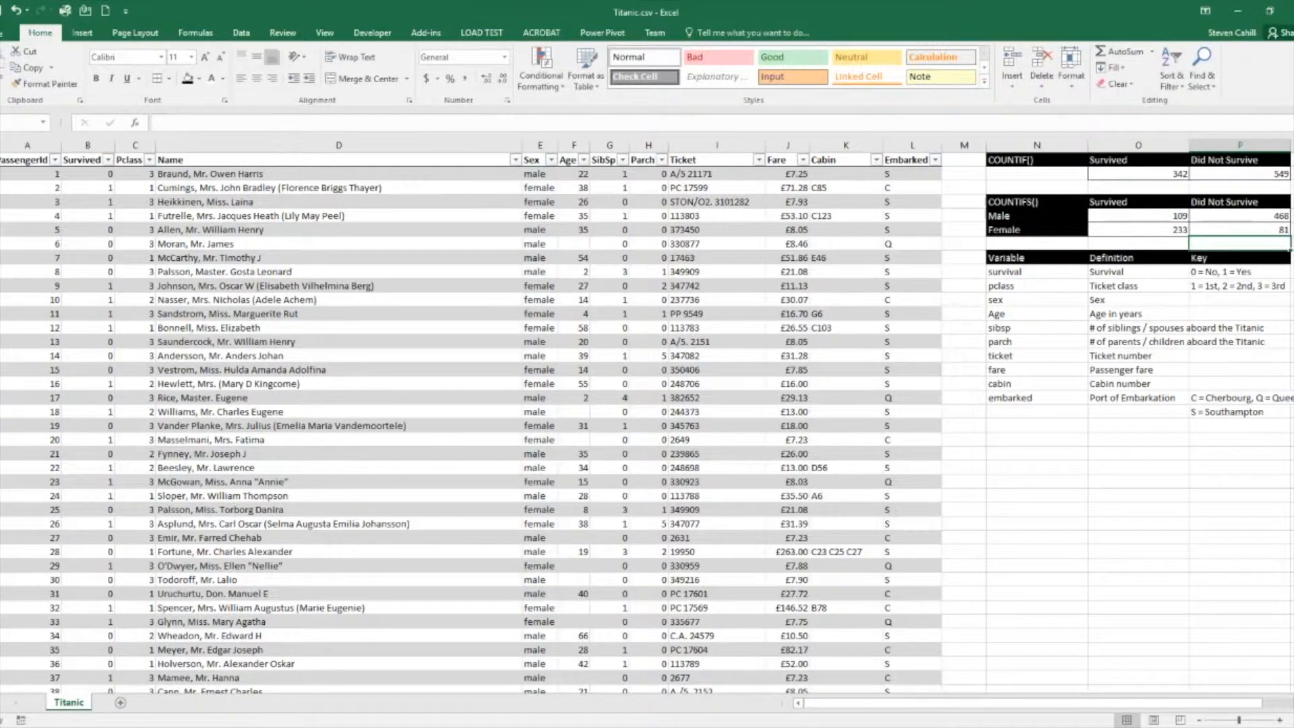